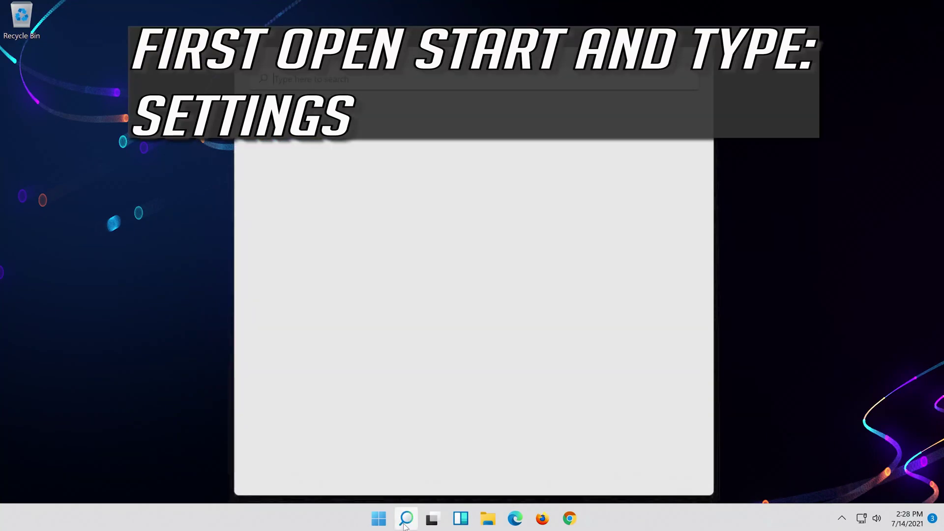
- Search Windows for 'settings'
type("settin")
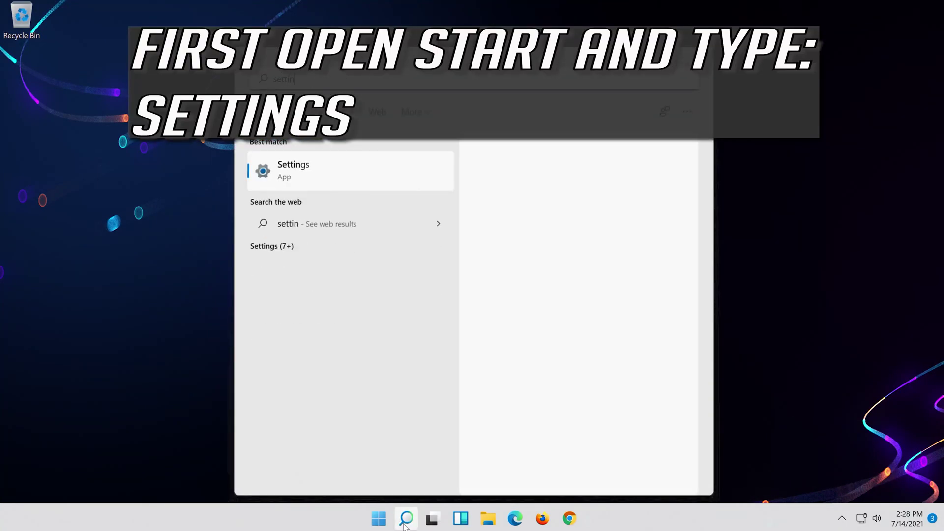
type("gs")
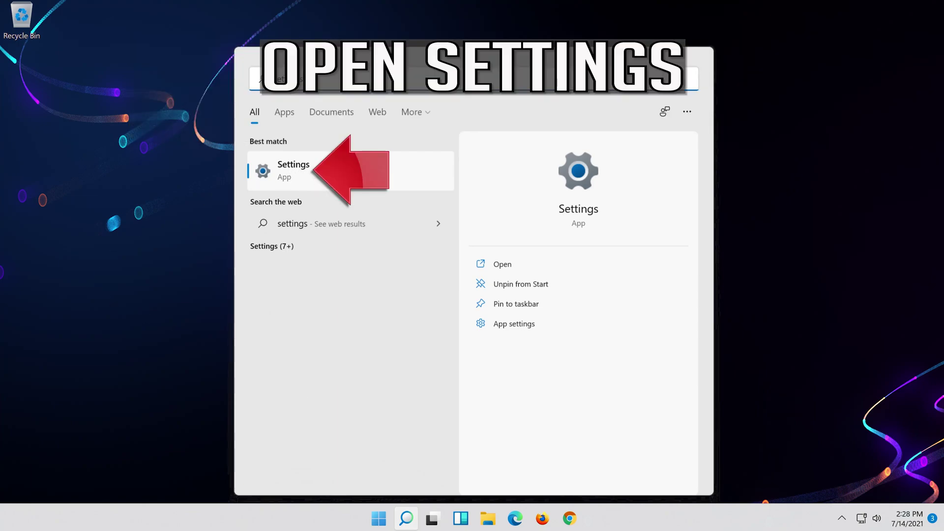
- Launch Settings and go to the System › Troubleshoot page
left_click(347, 175)
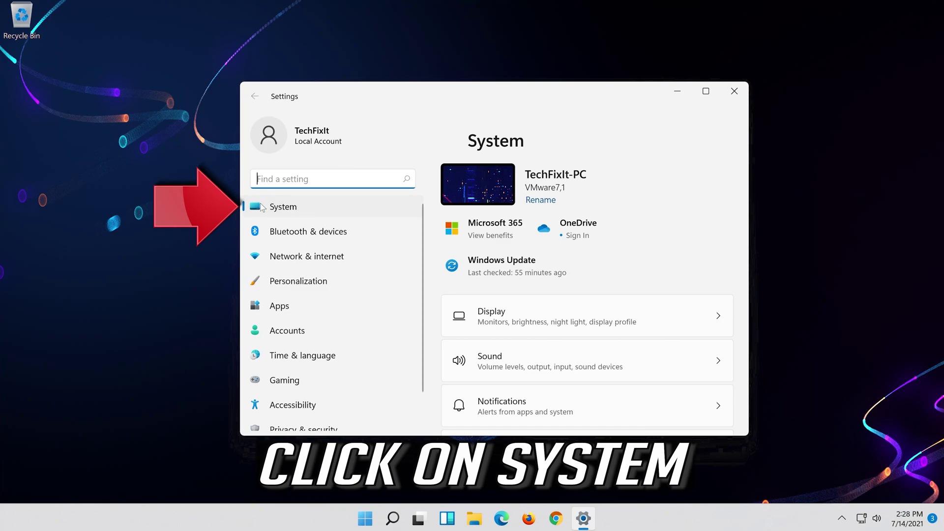
left_click(313, 211)
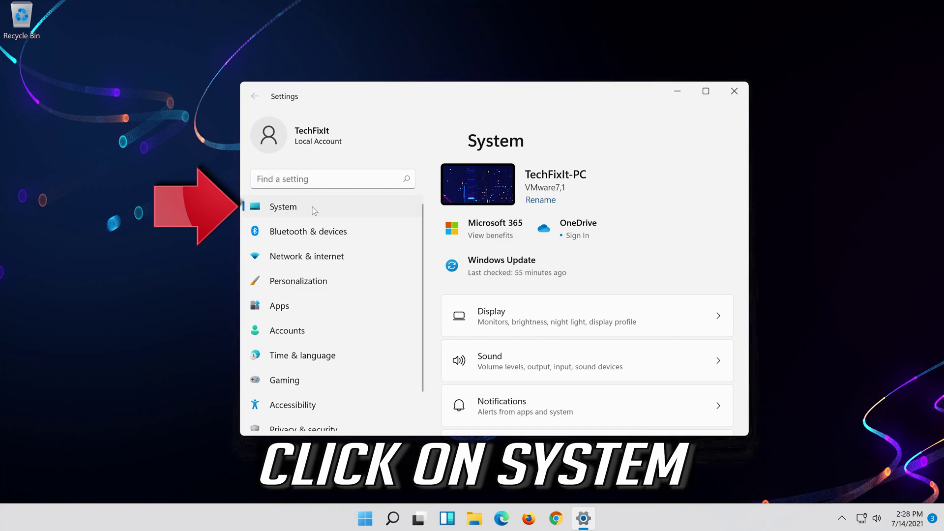
scroll(535, 344, "down", 3)
scroll(535, 349, "down", 3)
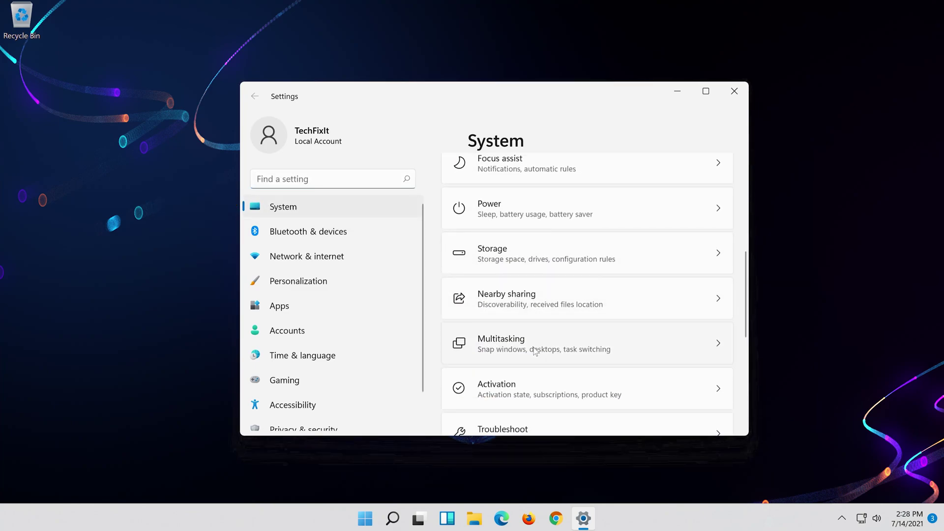
scroll(535, 351, "down", 3)
scroll(535, 350, "down", 2)
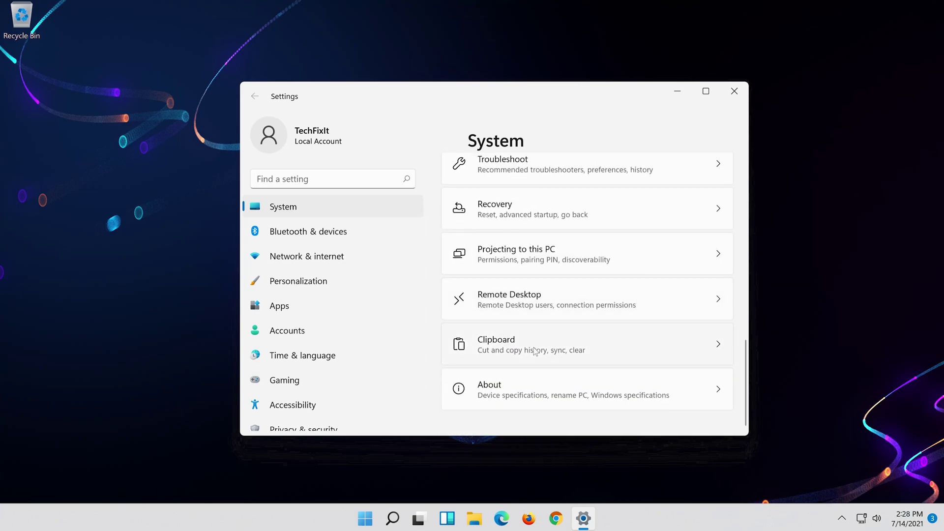
scroll(535, 351, "up", 3)
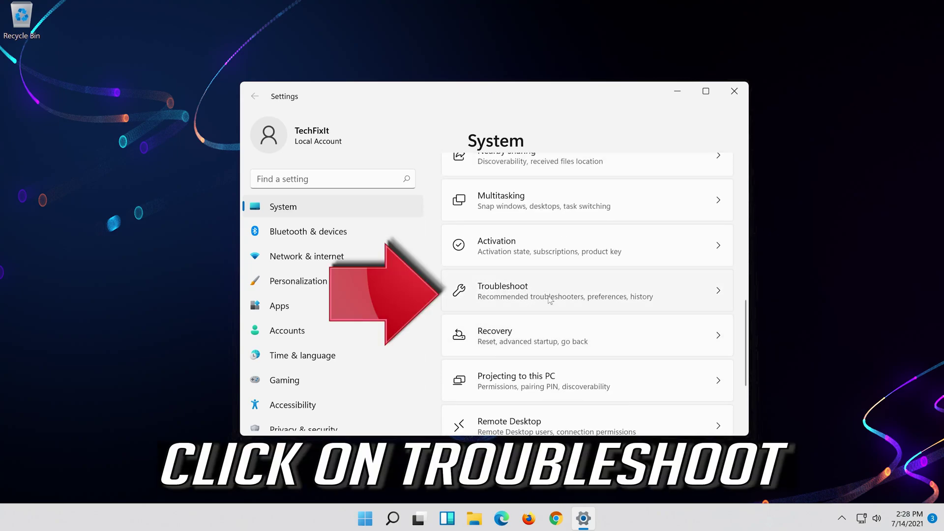
left_click(586, 294)
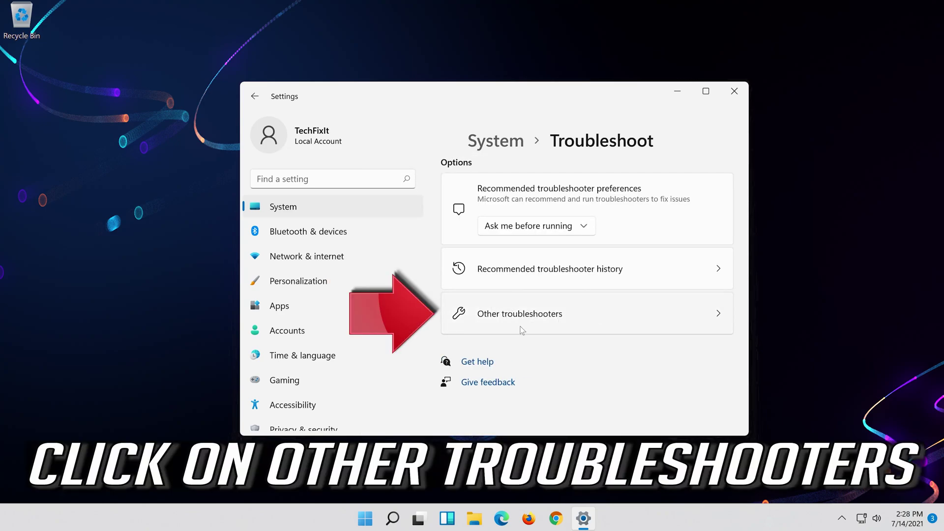
- Run the Playing Audio troubleshooter from Other troubleshooters, then search for 'device manager'
left_click(592, 318)
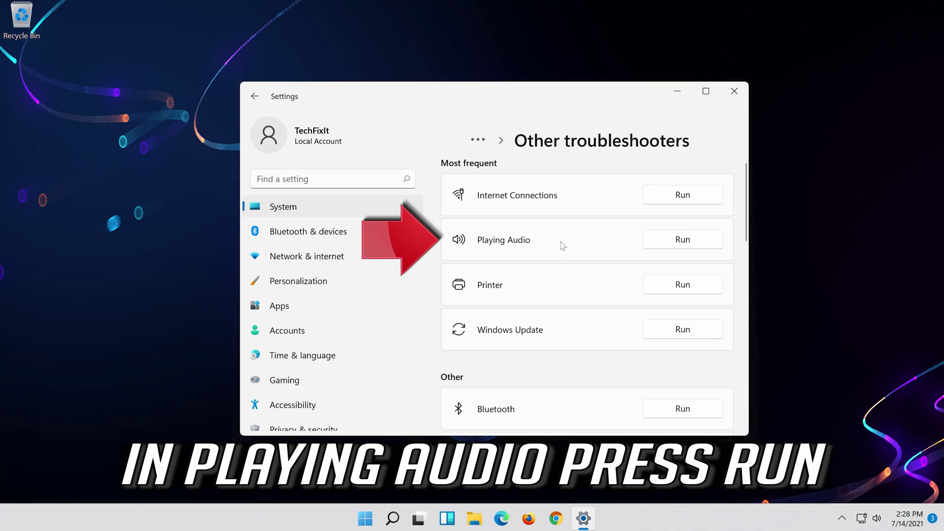
left_click(673, 243)
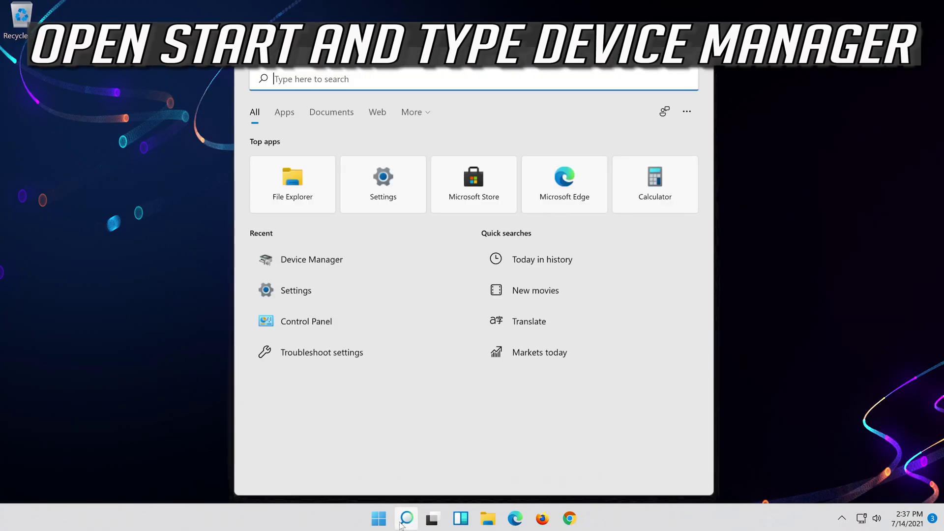
type("device mana")
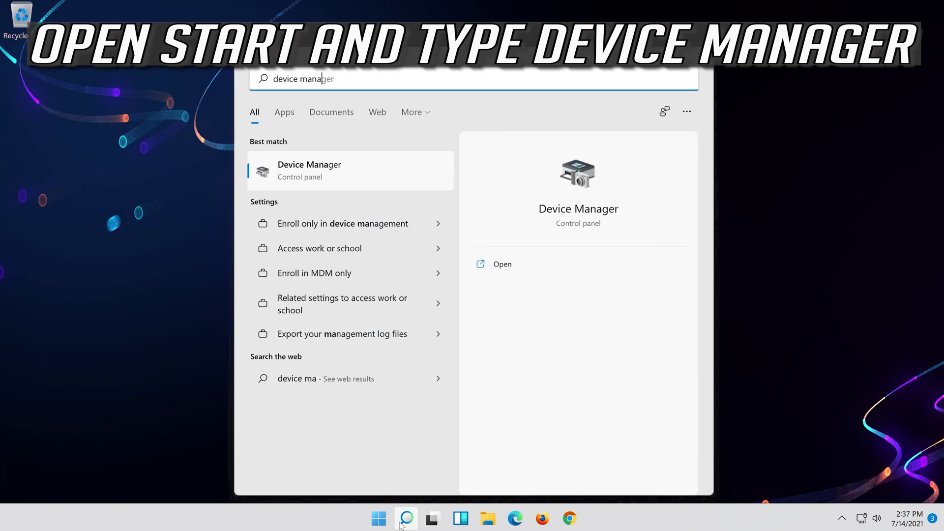
type("ger")
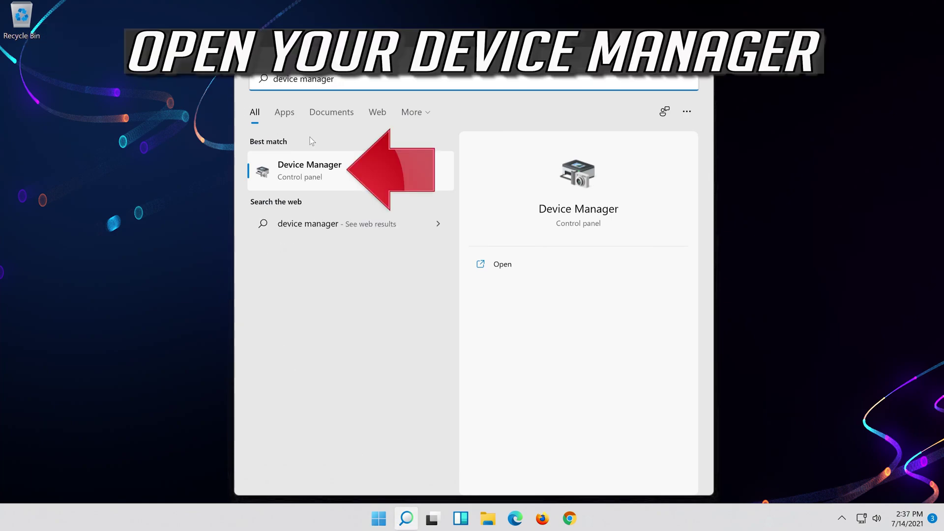
- In Device Manager, expand Sound, video and game controllers and right-click High Definition Audio Device
left_click(351, 178)
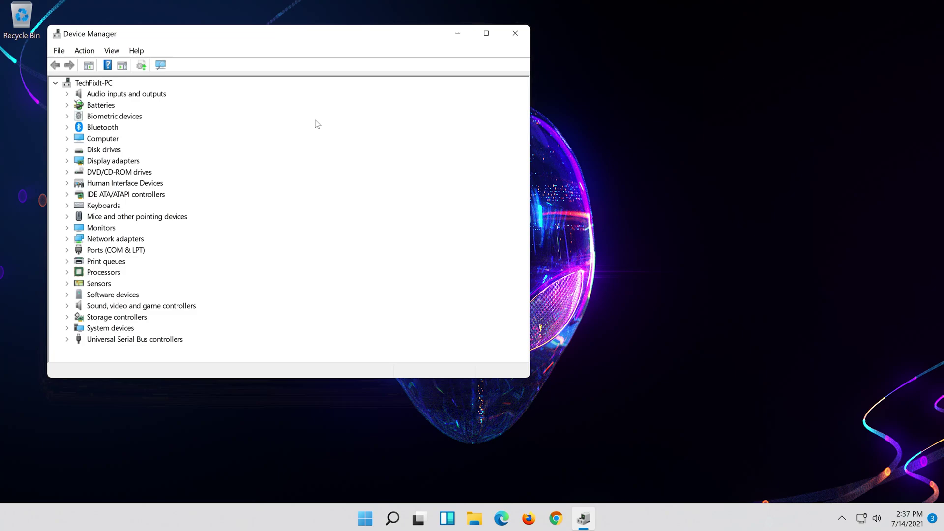
mouse_move(219, 39)
left_mouse_down()
mouse_move(428, 49)
mouse_move(461, 72)
left_mouse_up()
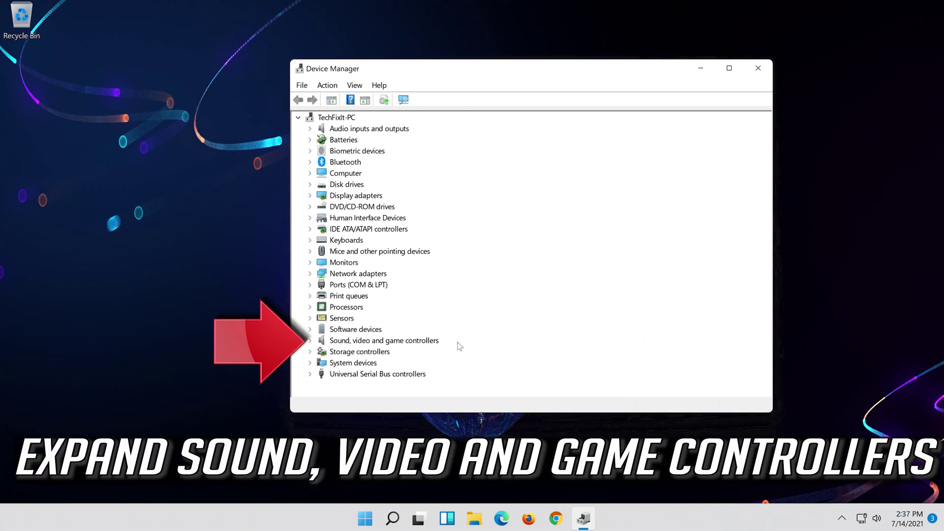
left_click(310, 343)
left_click(350, 353)
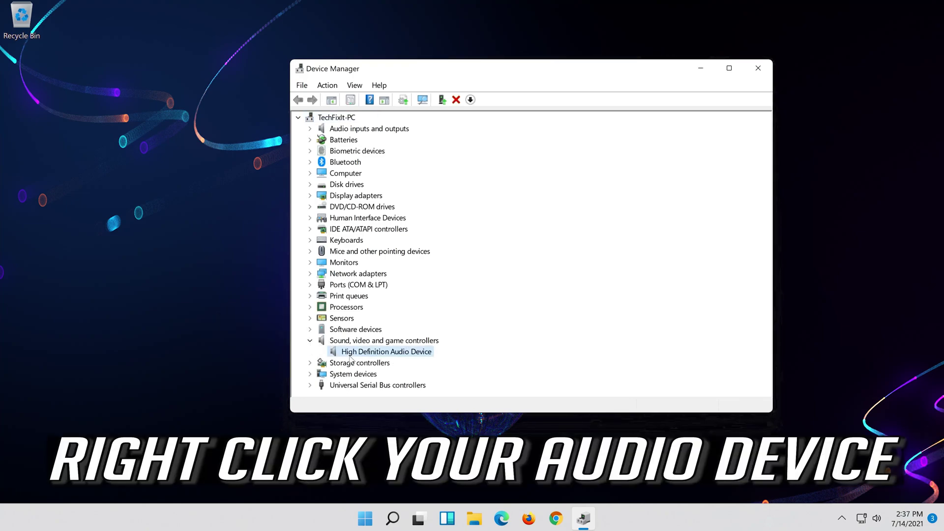
right_click(422, 358)
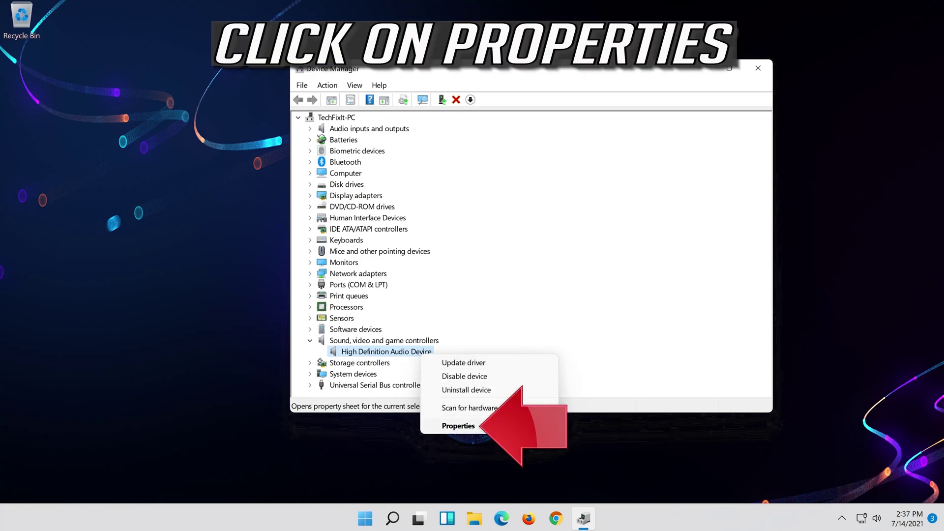
- Open the High Definition Audio Device properties and start Update Driver from its Driver tab
left_click(494, 426)
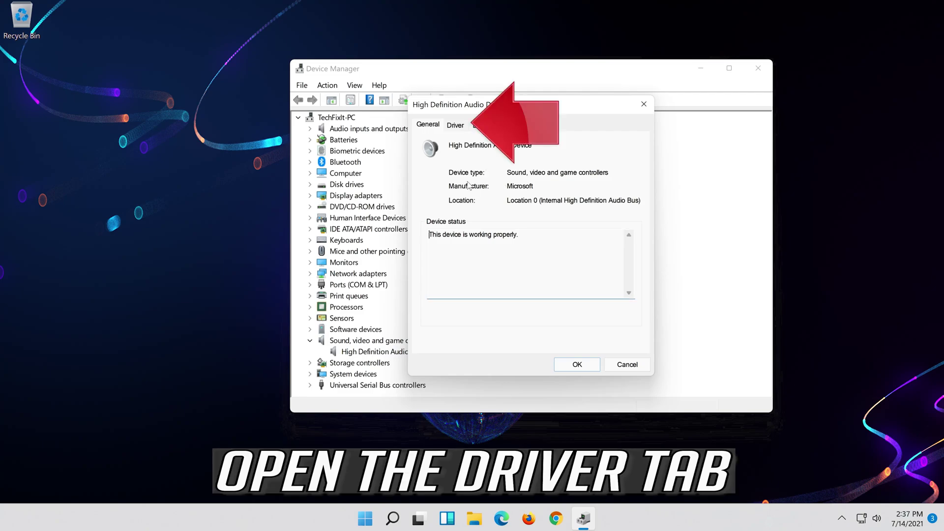
left_click(456, 126)
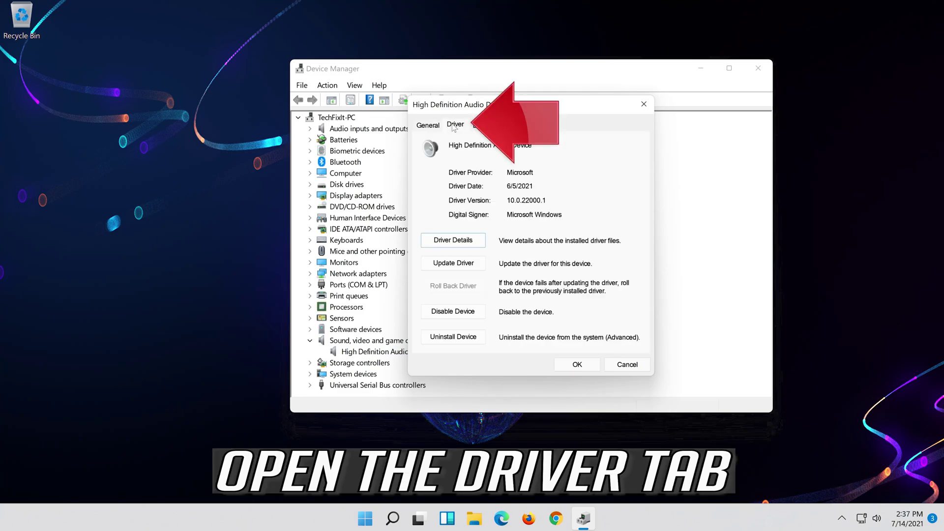
left_click(455, 270)
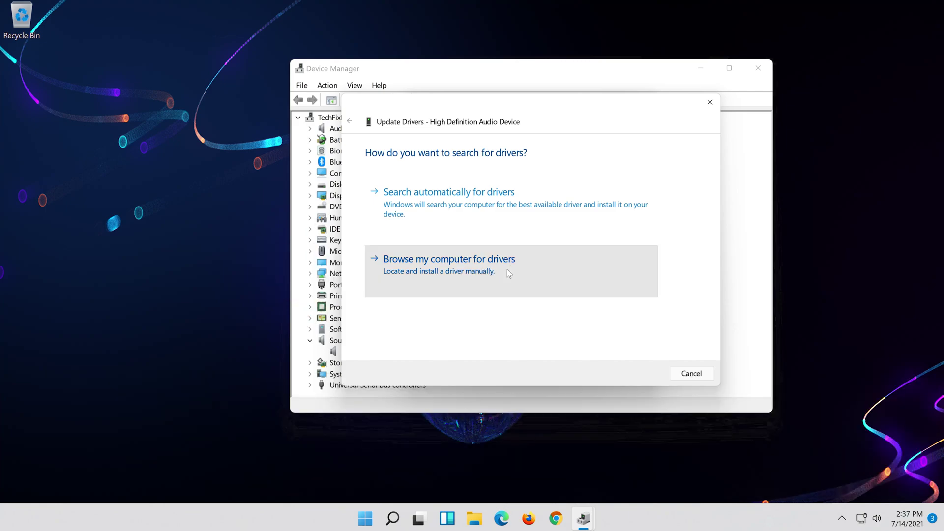
- Reinstall the High Definition Audio Device driver, picking it from the list of drivers on this computer
left_click(507, 272)
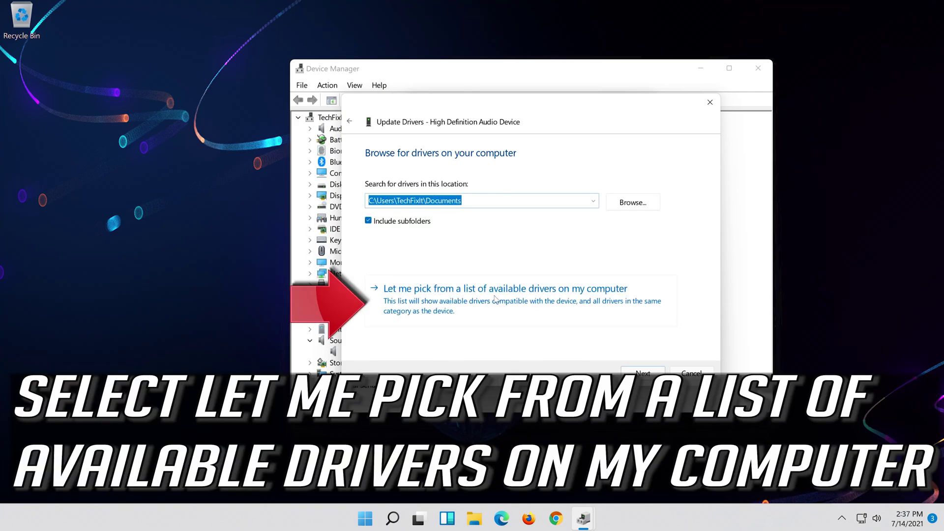
left_click(462, 310)
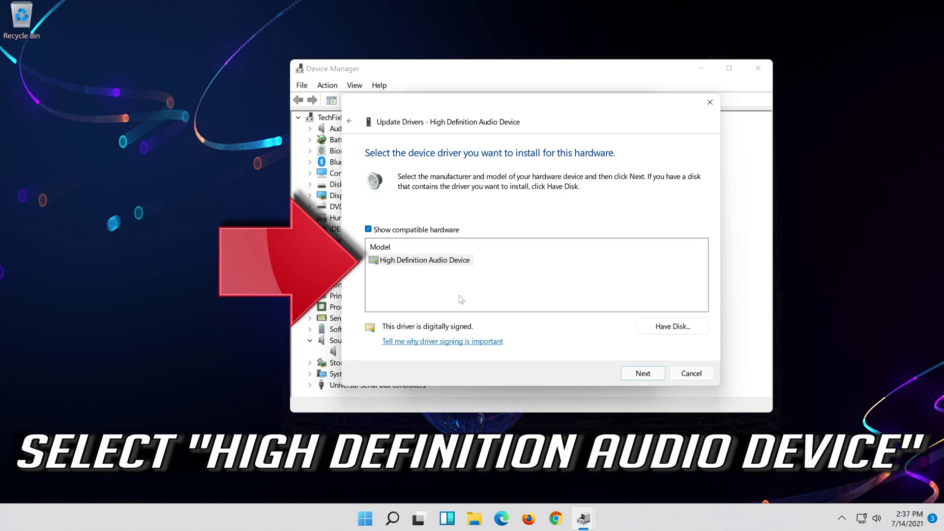
left_click(444, 262)
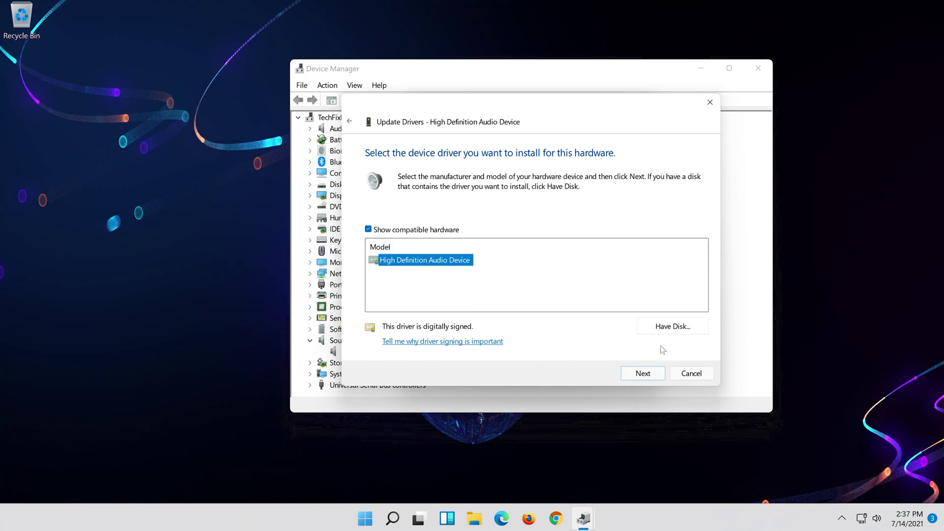
left_click(654, 378)
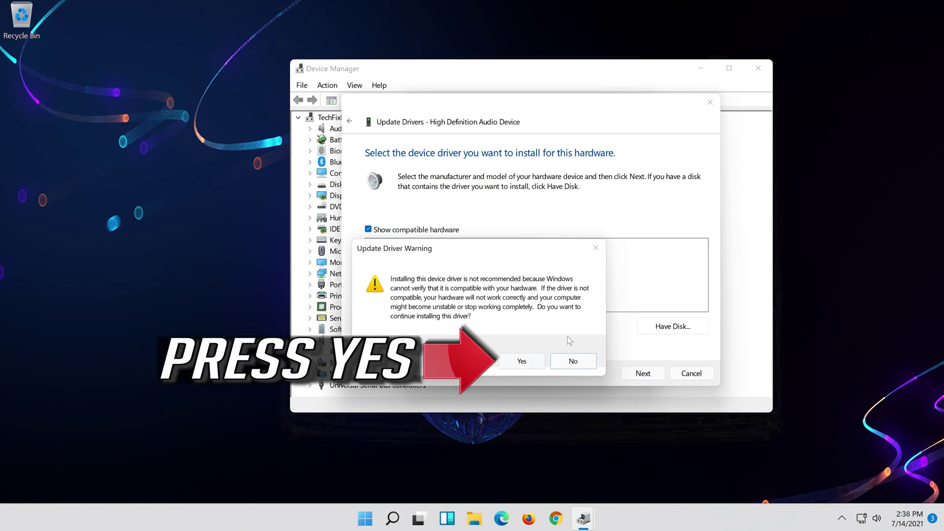
left_click(519, 363)
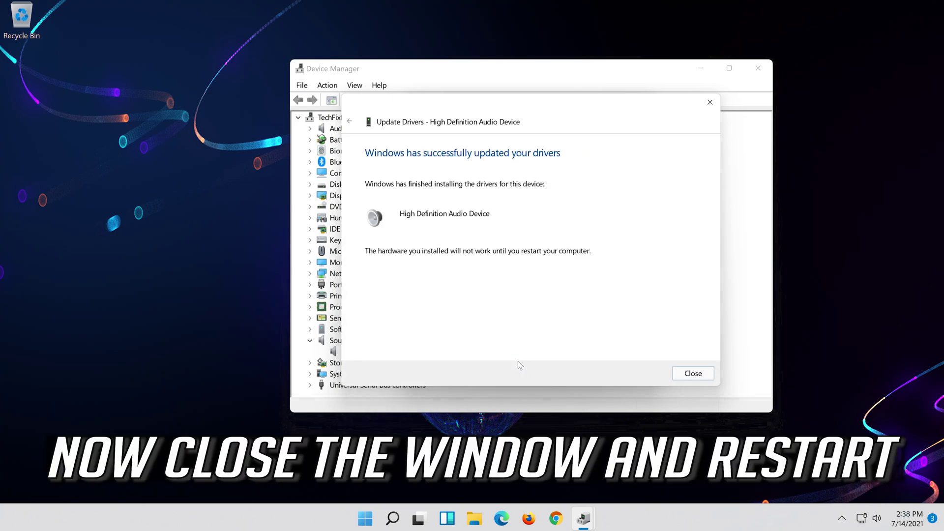
- Close the finished driver update wizard and the audio device's Properties dialog
left_click(693, 373)
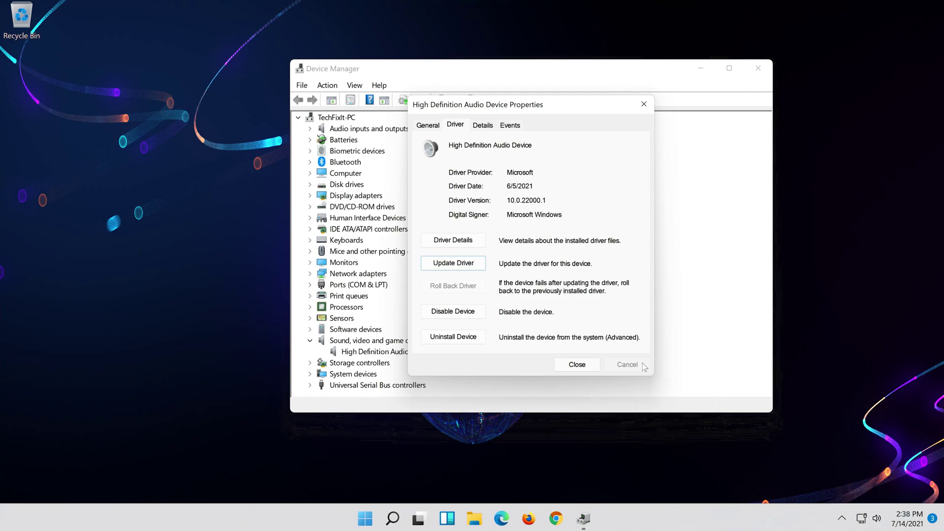
left_click(576, 365)
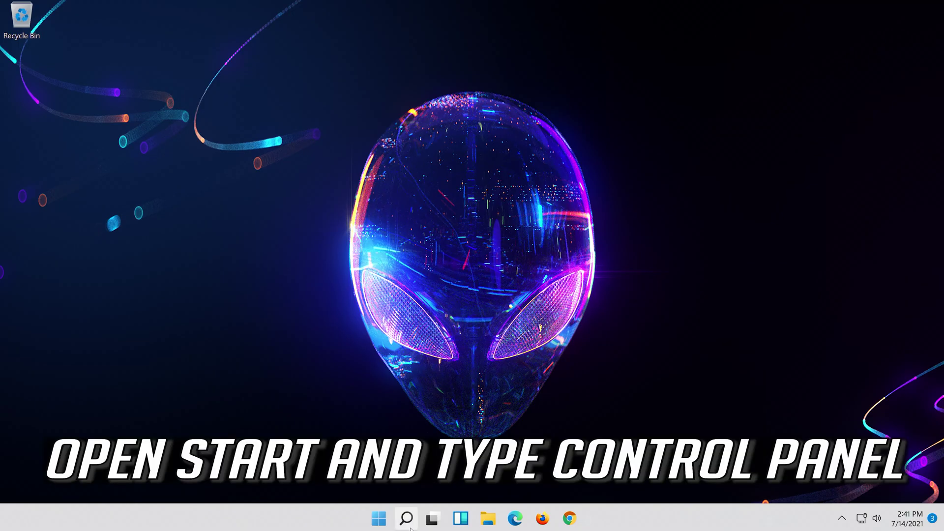
- Search Windows for 'control panel' from the taskbar
left_click(407, 519)
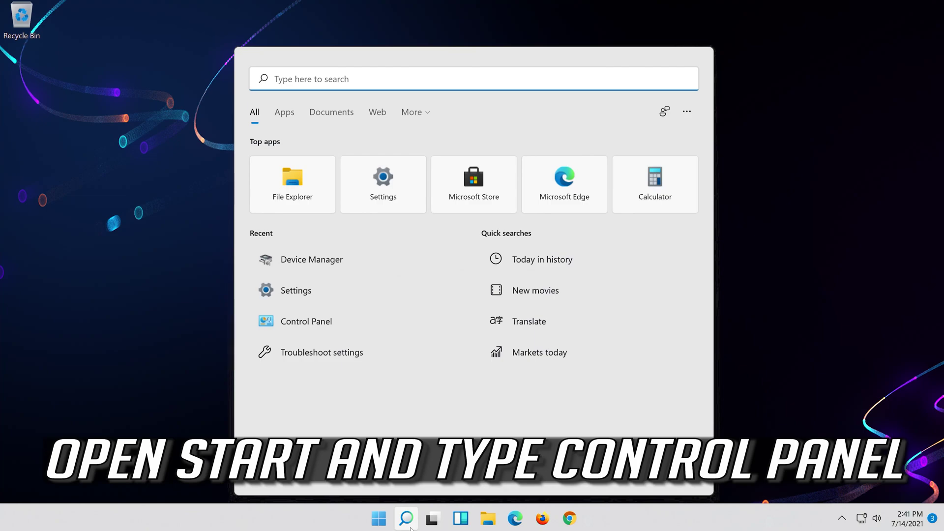
type("contr")
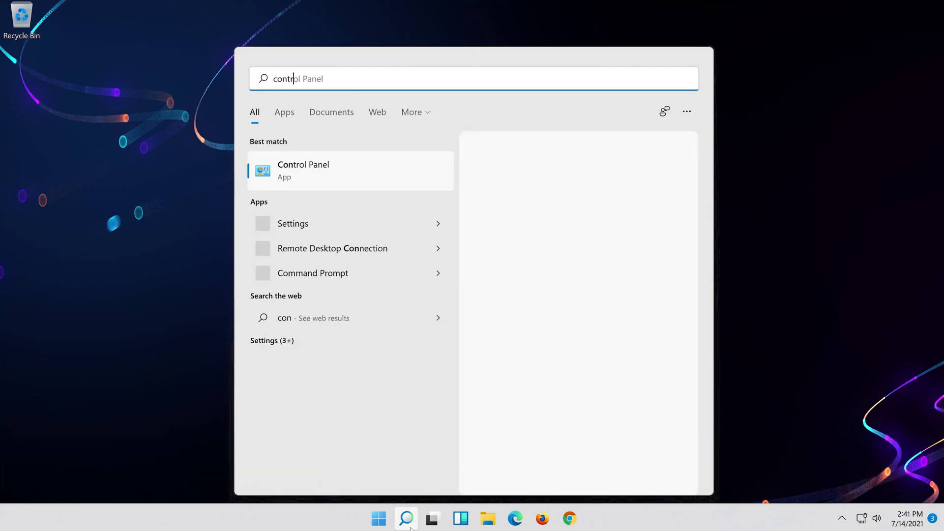
type("ol pan")
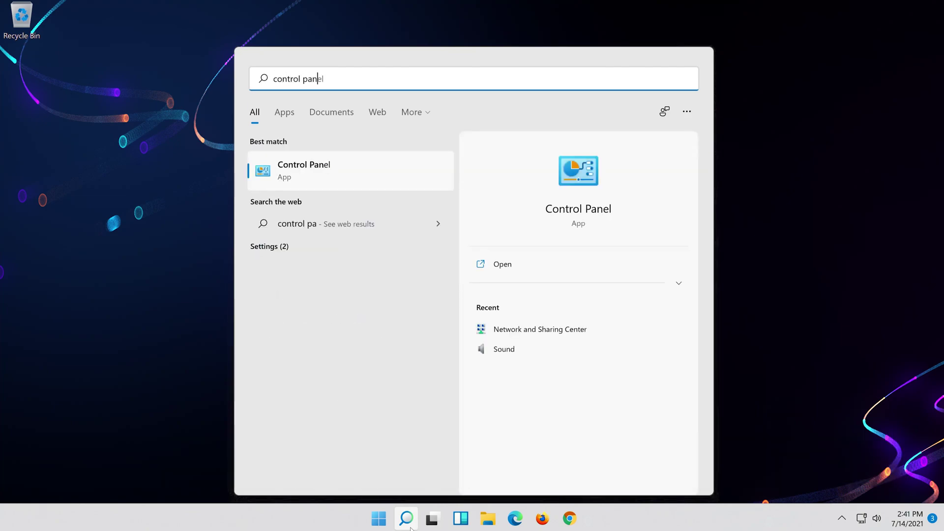
type("el")
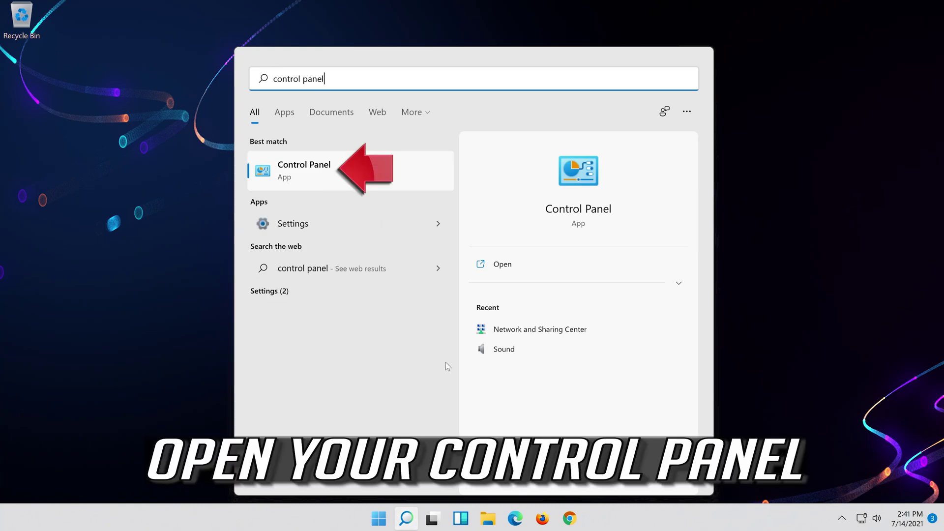
- Open Sound via Control Panel › Hardware and Sound, close Control Panel, and open Speakers properties
left_click(401, 171)
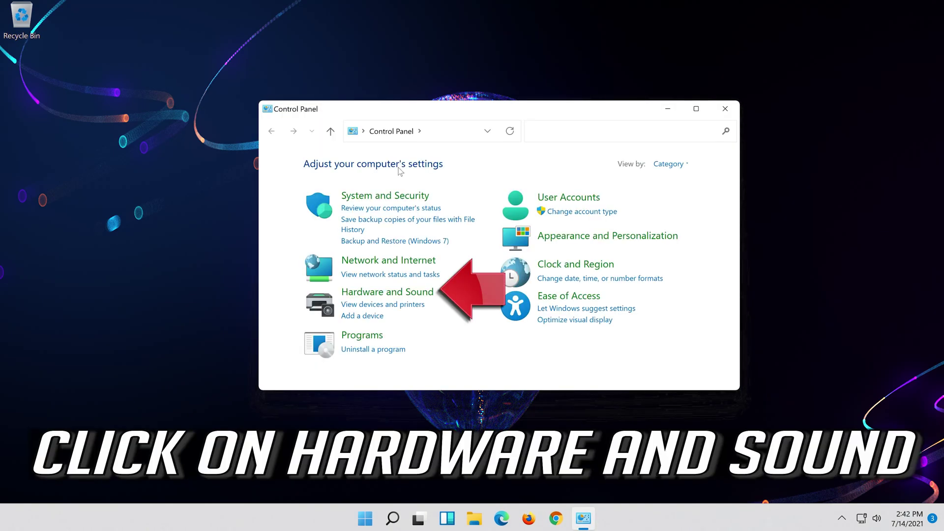
left_click(426, 292)
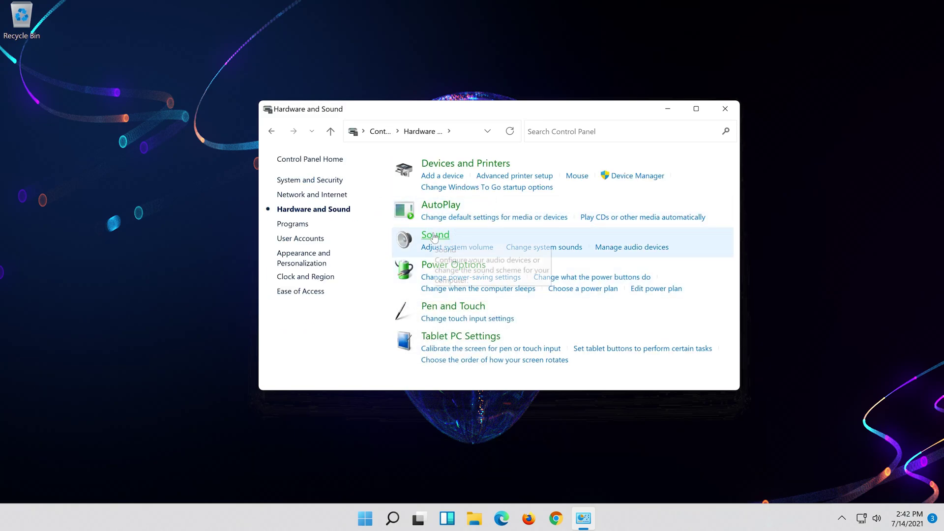
left_click(434, 236)
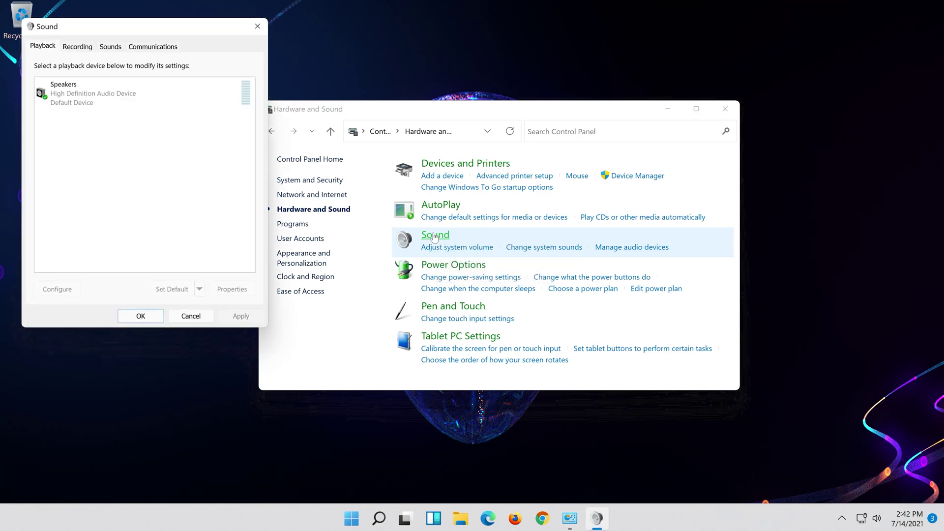
left_click_drag(157, 36, 497, 106)
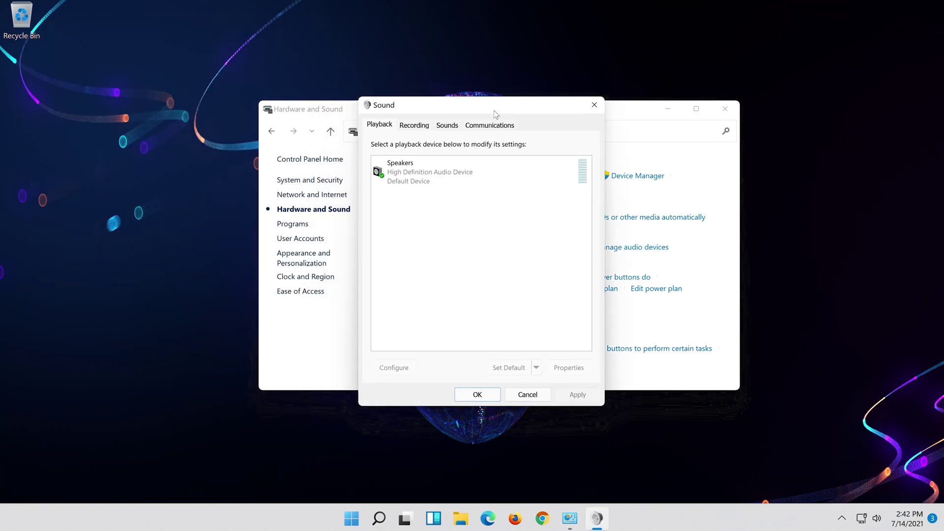
left_click(727, 109)
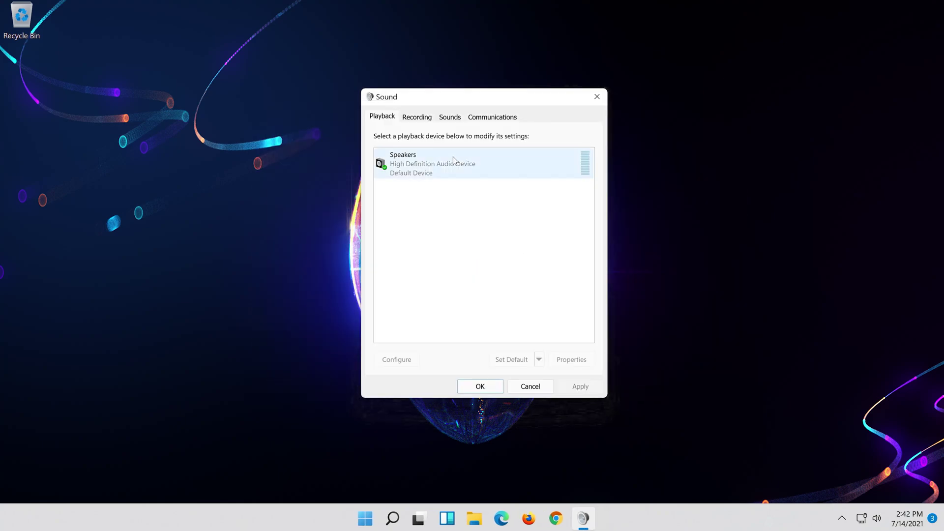
left_click(434, 167)
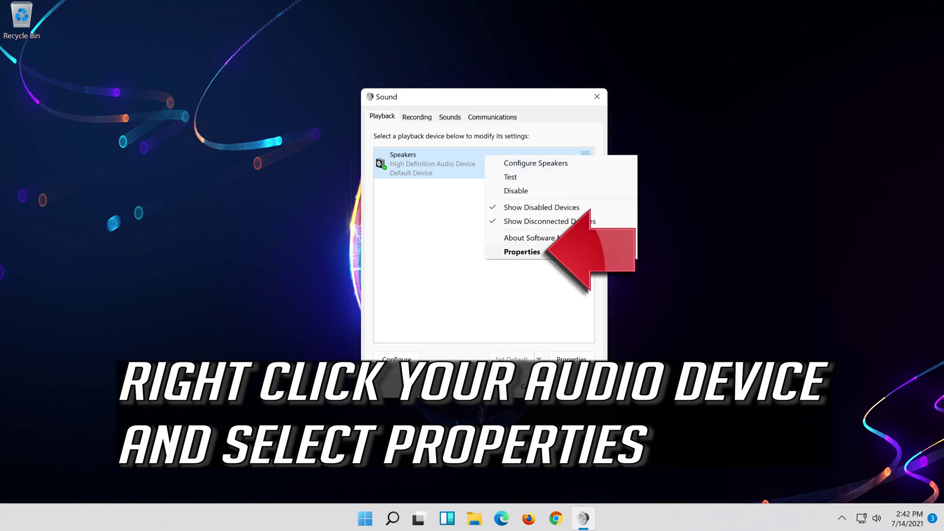
left_click(560, 255)
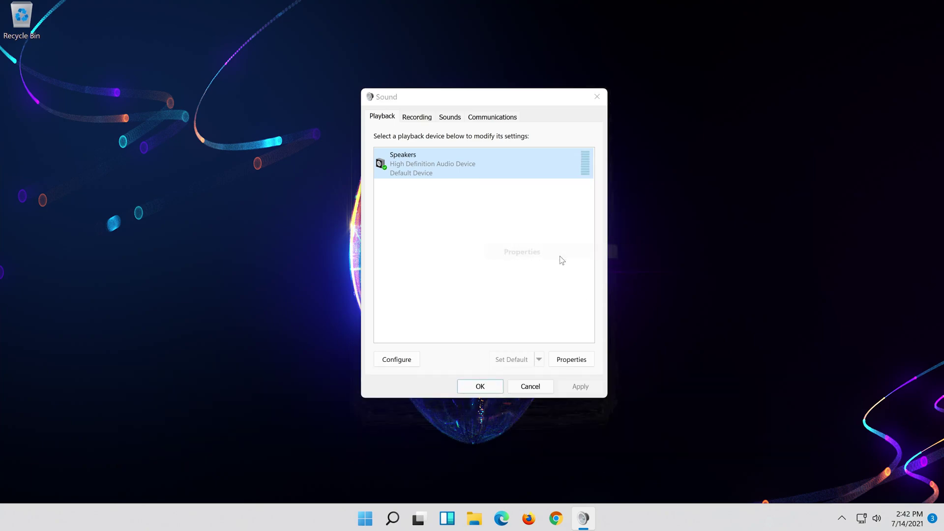
- Tick 'Disable all enhancements' for the Speakers, apply it, and close both Sound dialogs
left_click_drag(521, 148, 506, 101)
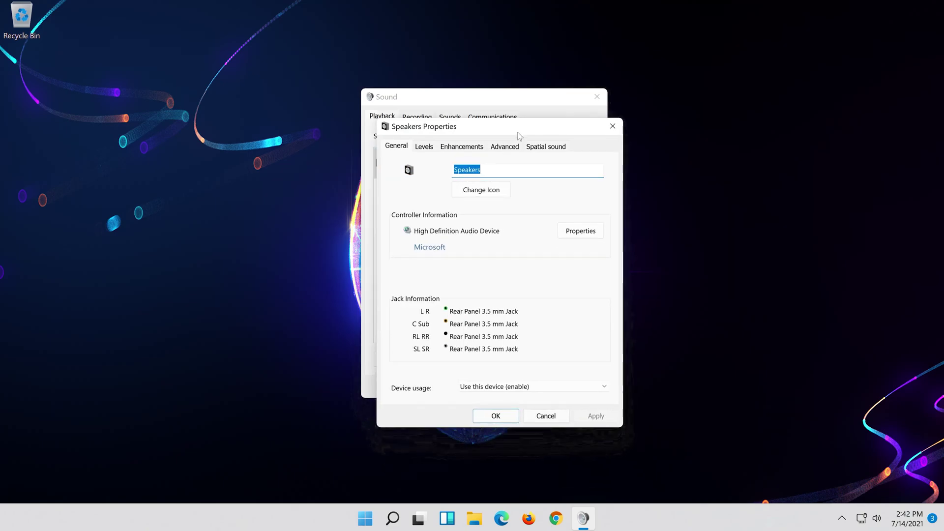
left_click(466, 115)
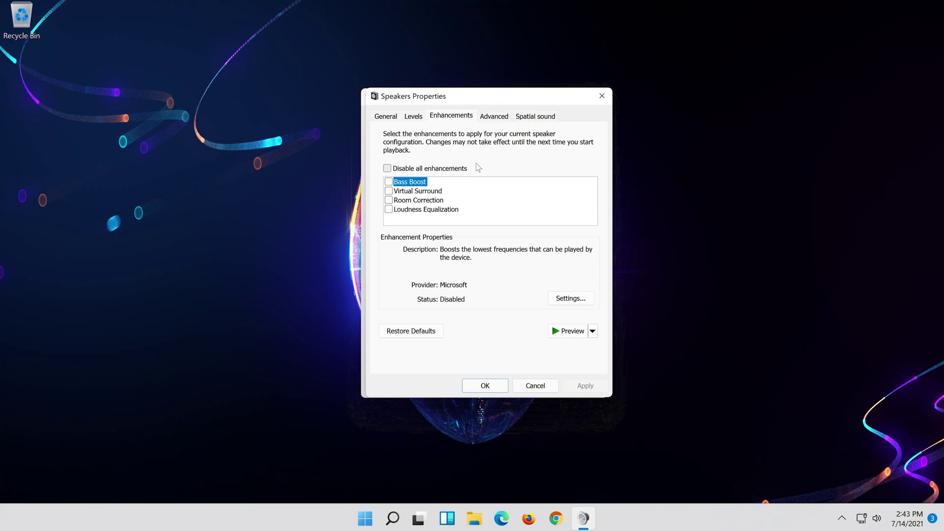
left_click(387, 169)
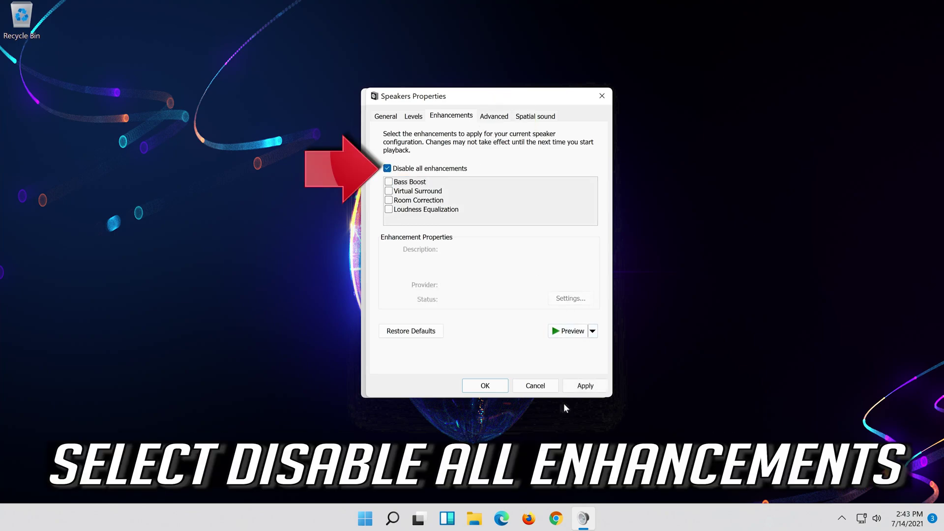
left_click(592, 385)
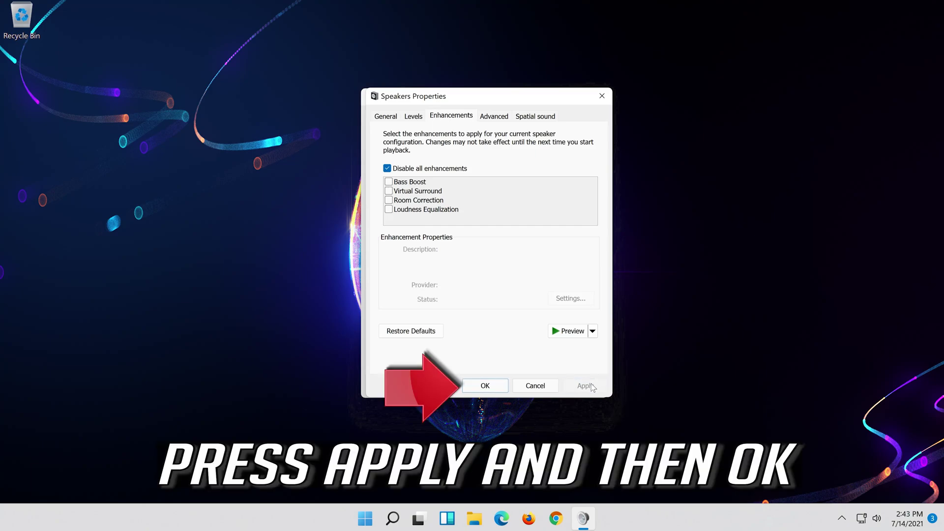
left_click(501, 387)
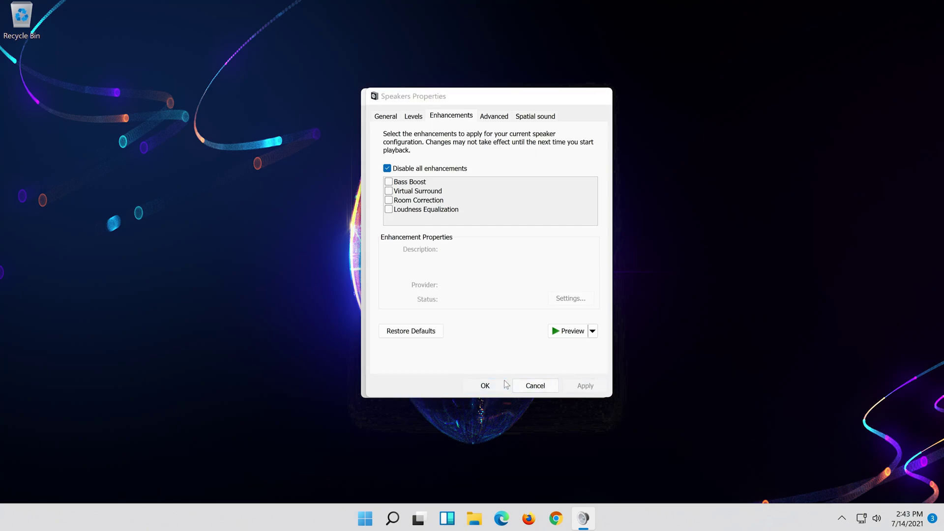
left_click(481, 387)
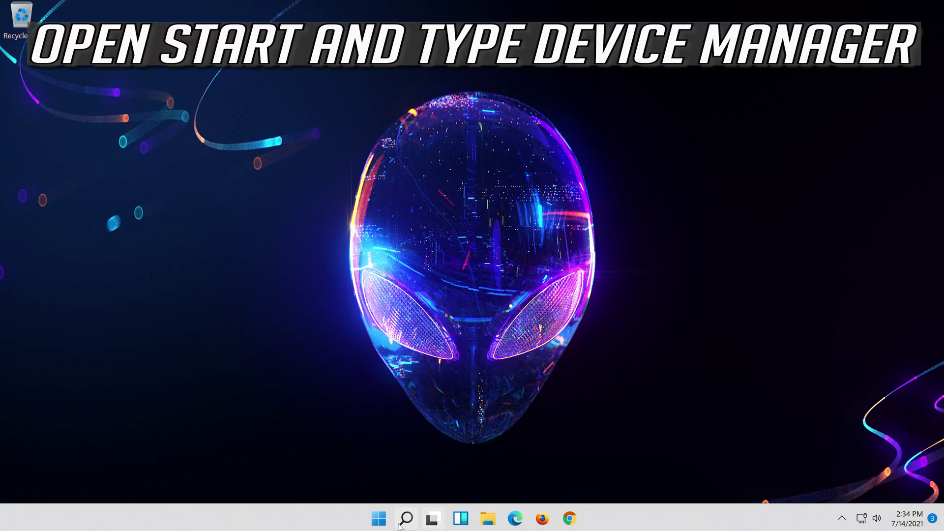
- Open Device Manager by searching 'device manager' and centre its window
left_click(400, 522)
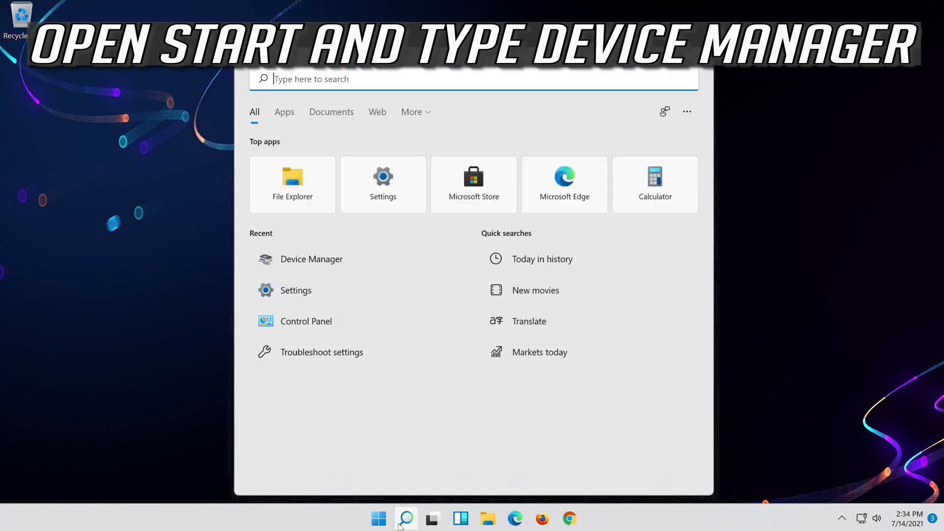
type("device mana")
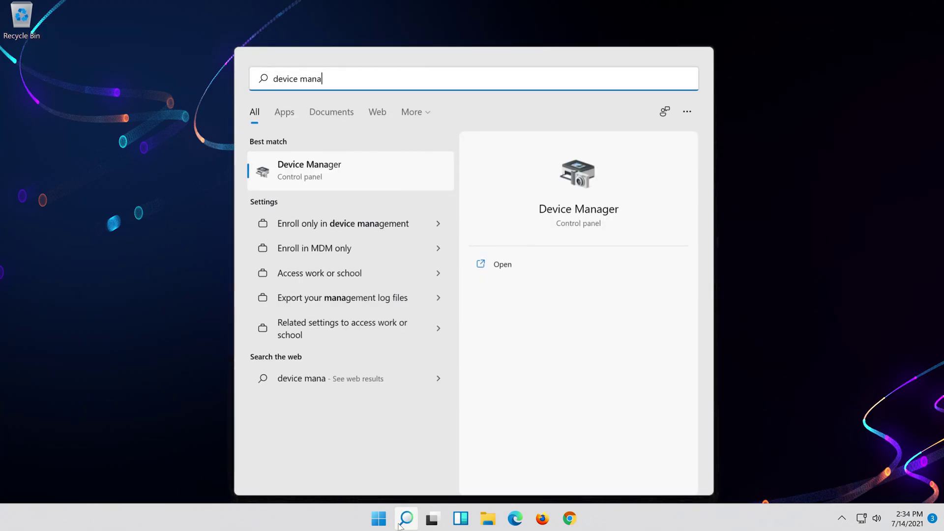
type("ger")
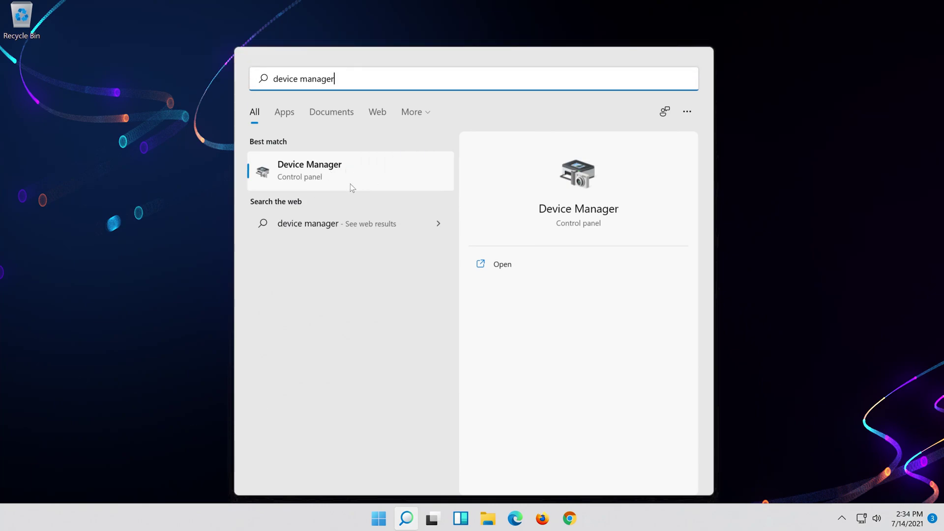
left_click(326, 176)
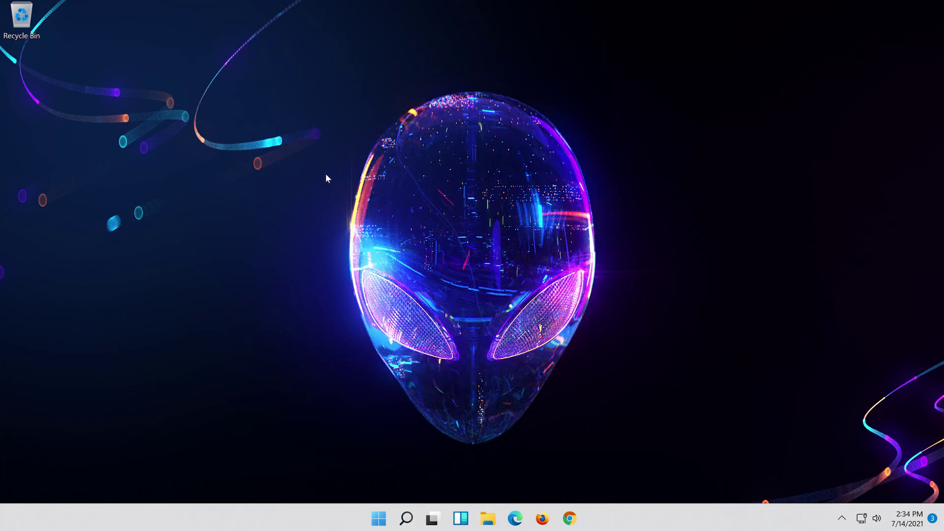
left_click_drag(157, 112, 378, 116)
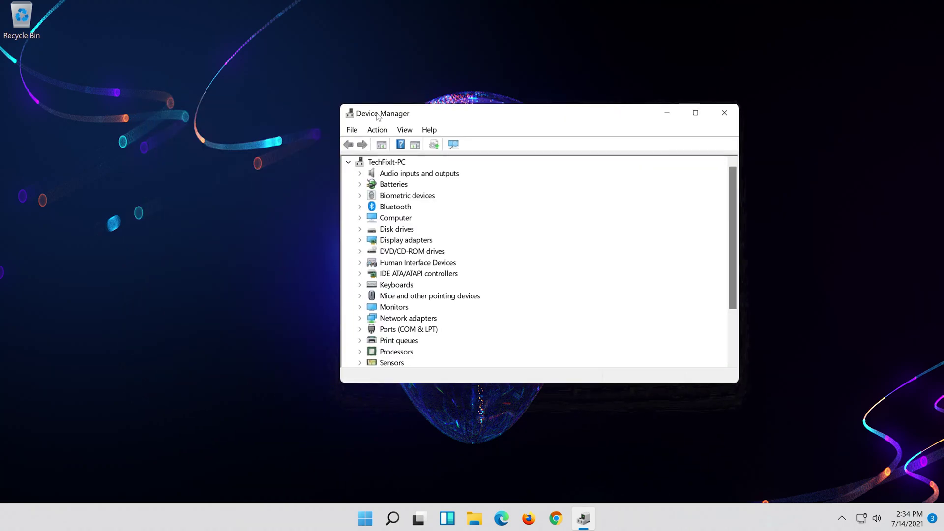
- Expand Sound, video and game controllers and open the High Definition Audio Device's action menu
scroll(486, 261, "down", 1)
scroll(491, 263, "down", 1)
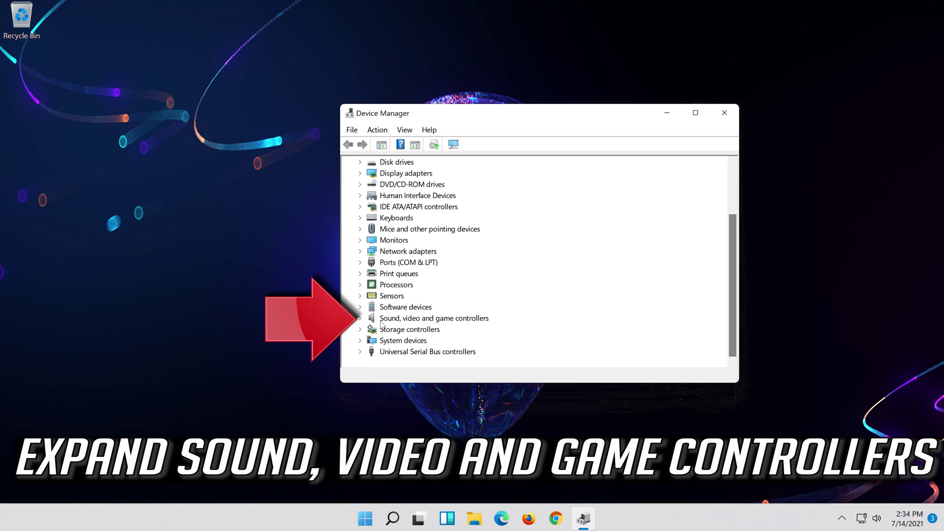
left_click(360, 319)
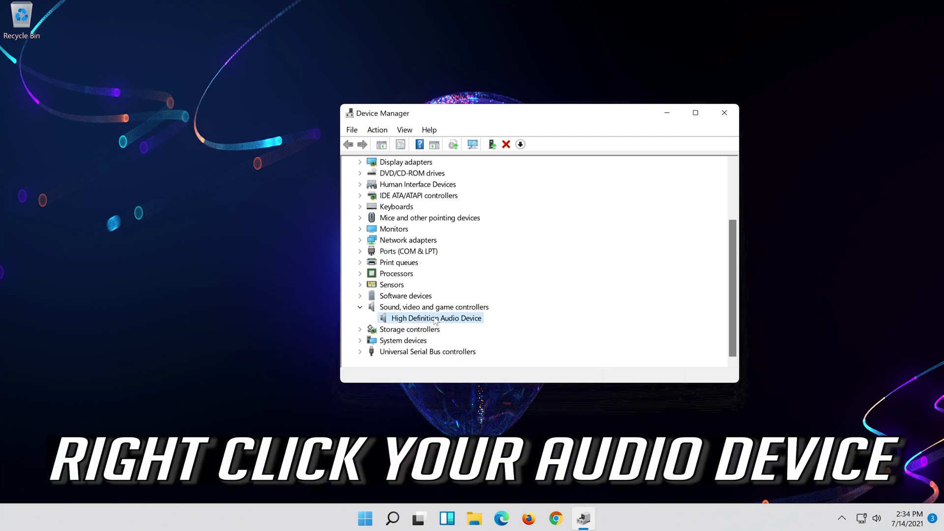
right_click(436, 322)
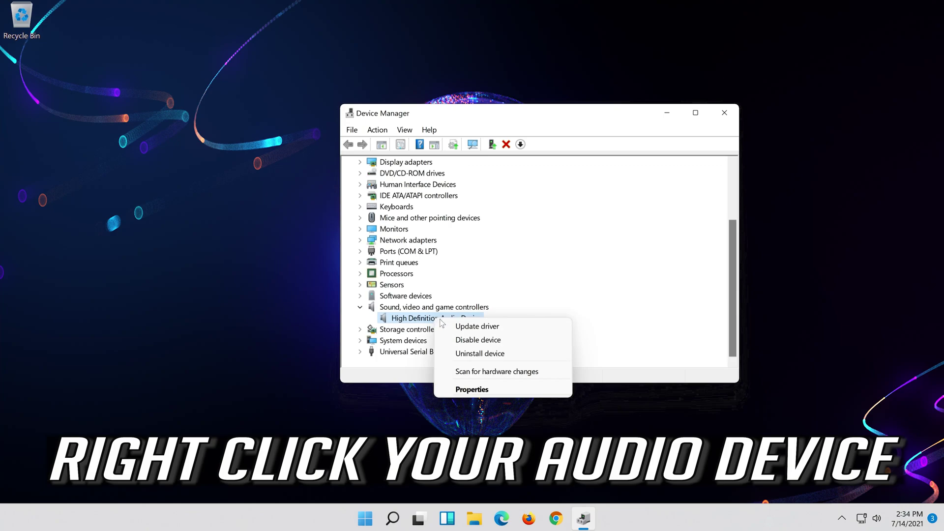
- Uninstall the High Definition Audio Device from its Properties Driver tab, confirming the removal
left_click(485, 391)
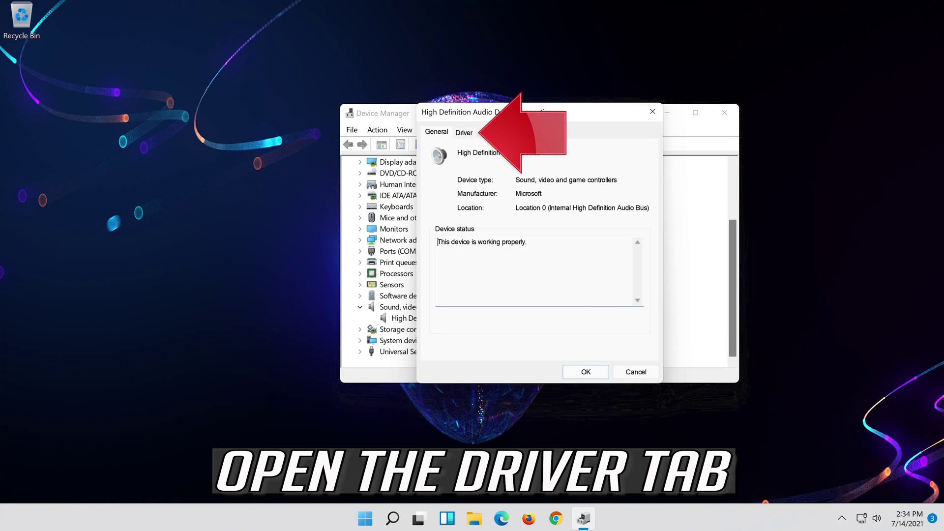
left_click(460, 133)
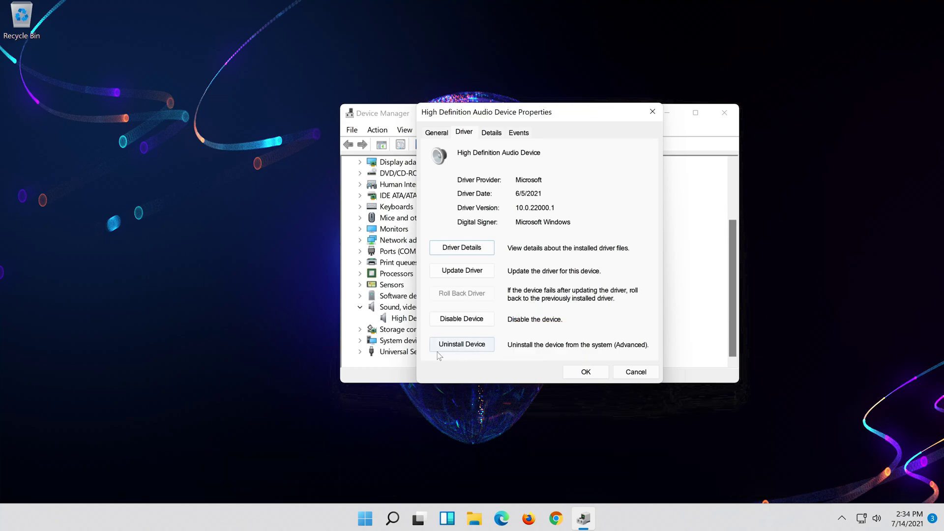
left_click(467, 345)
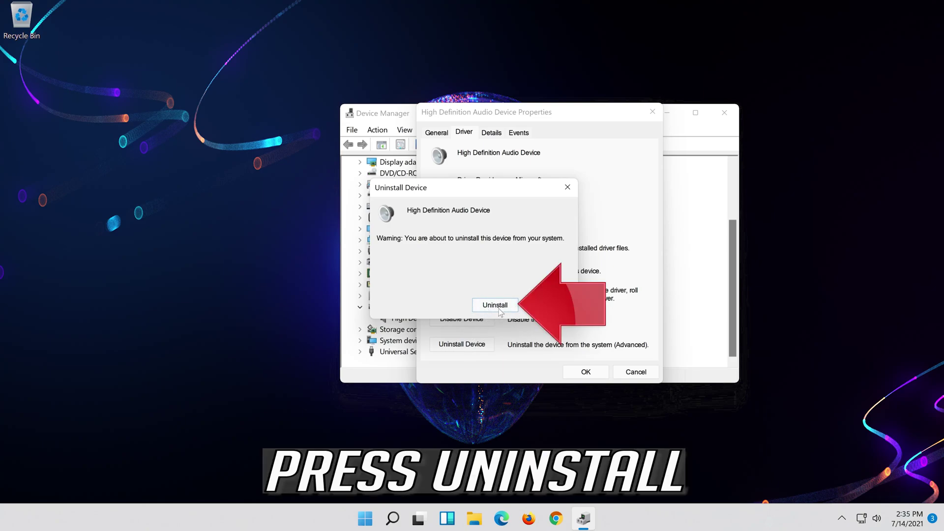
left_click(500, 308)
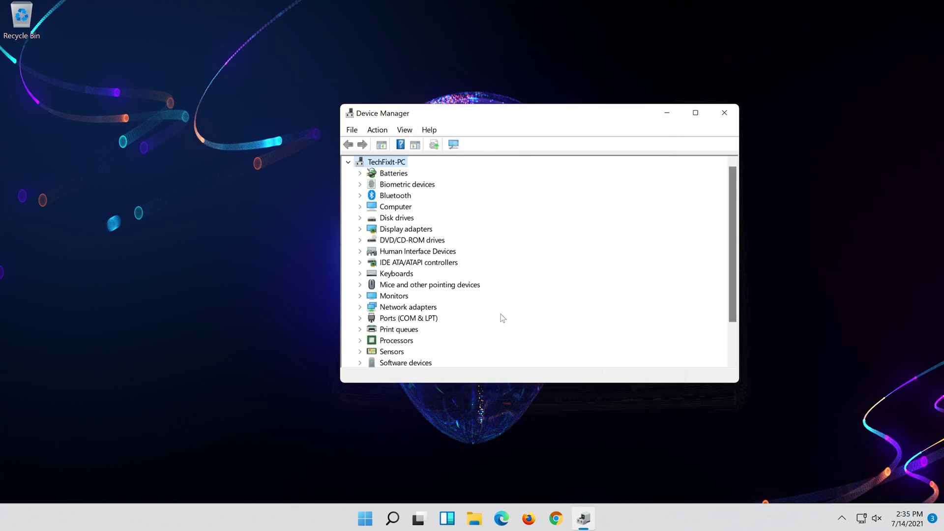
- Close Device Manager and restart the PC from the Start menu power options
left_click(724, 113)
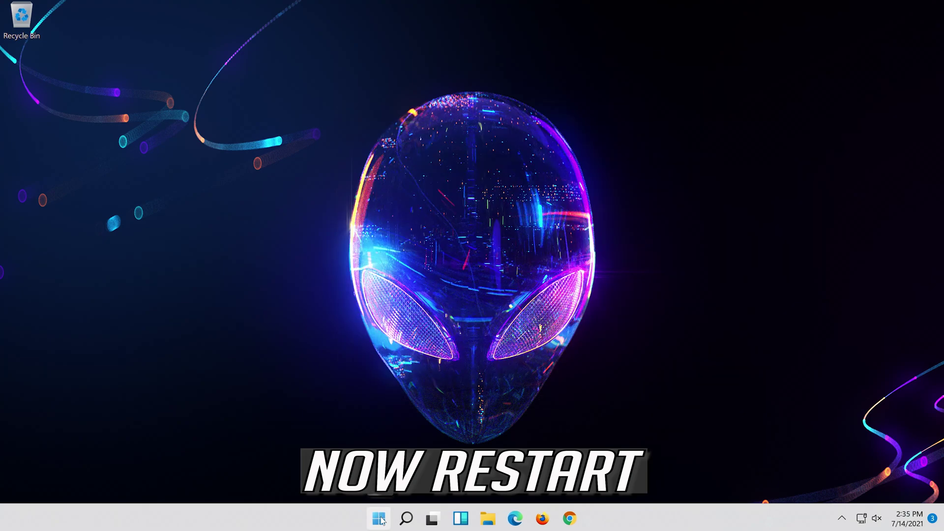
left_click(379, 519)
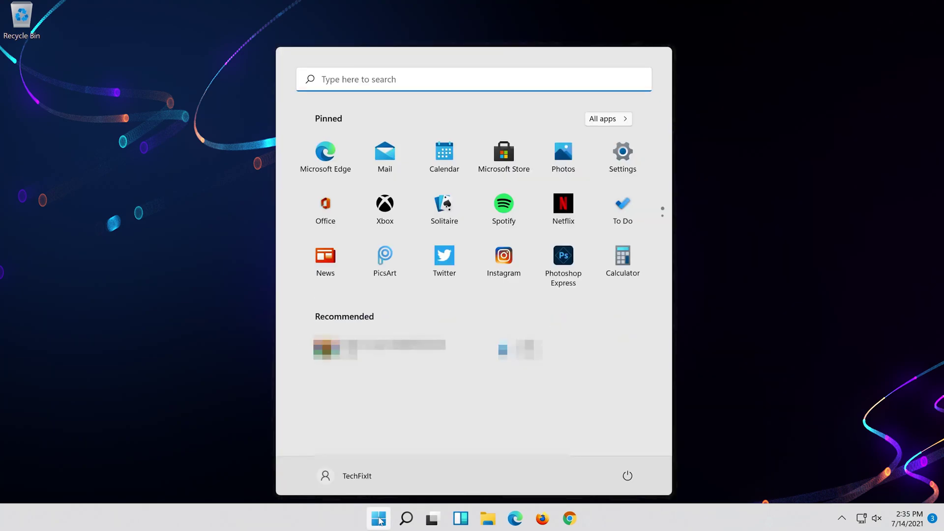
left_click(627, 476)
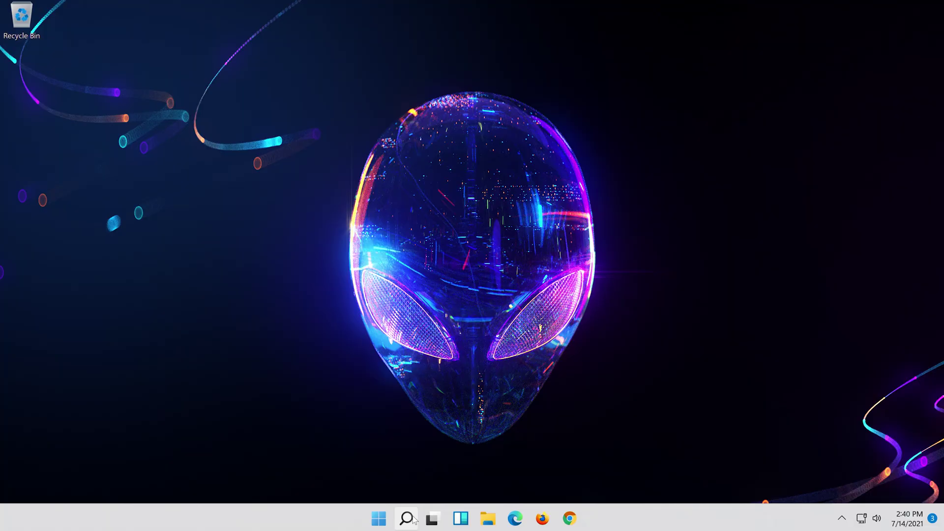
- Reopen Device Manager by searching 'device manager' and reposition its window
left_click(413, 520)
type("d")
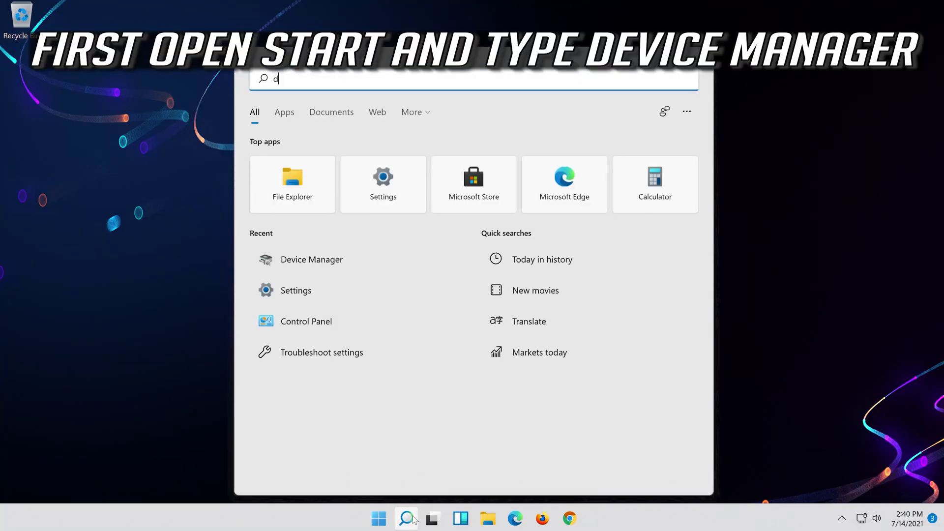
type("evice")
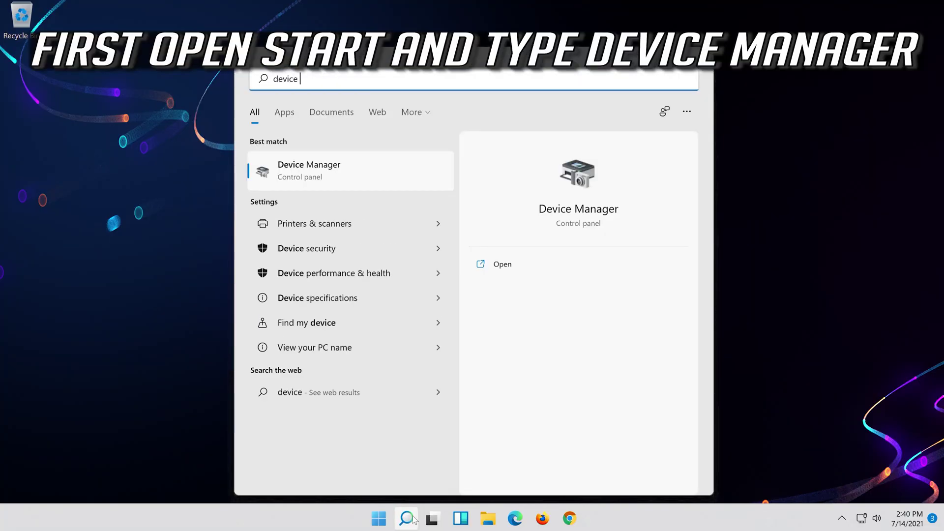
type(" manage")
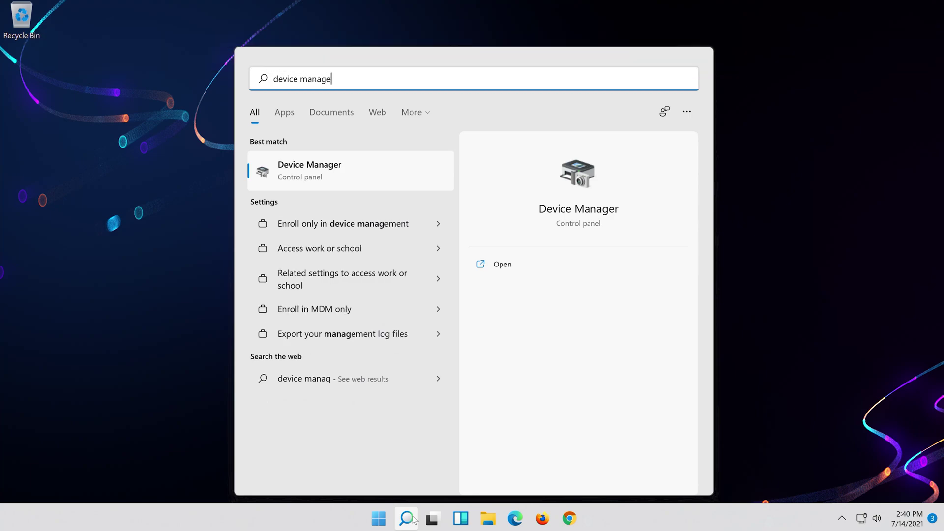
type("r")
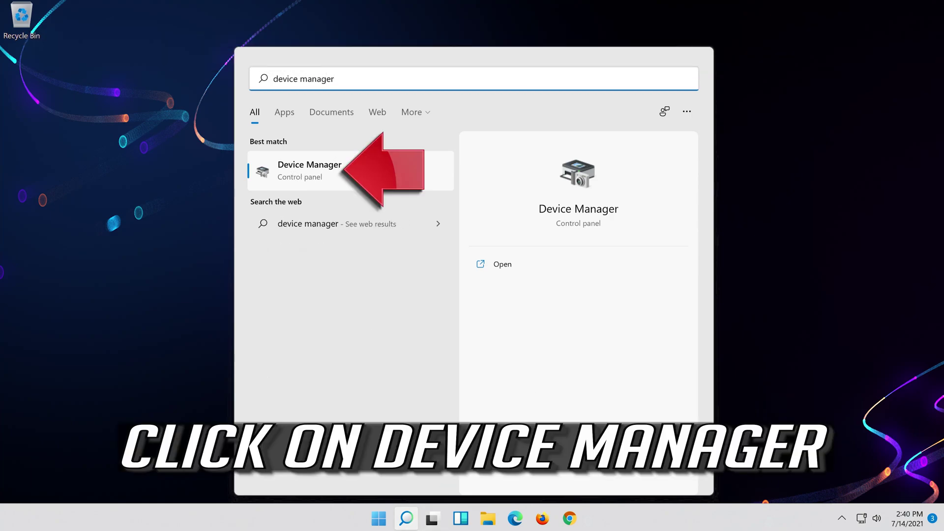
left_click(390, 174)
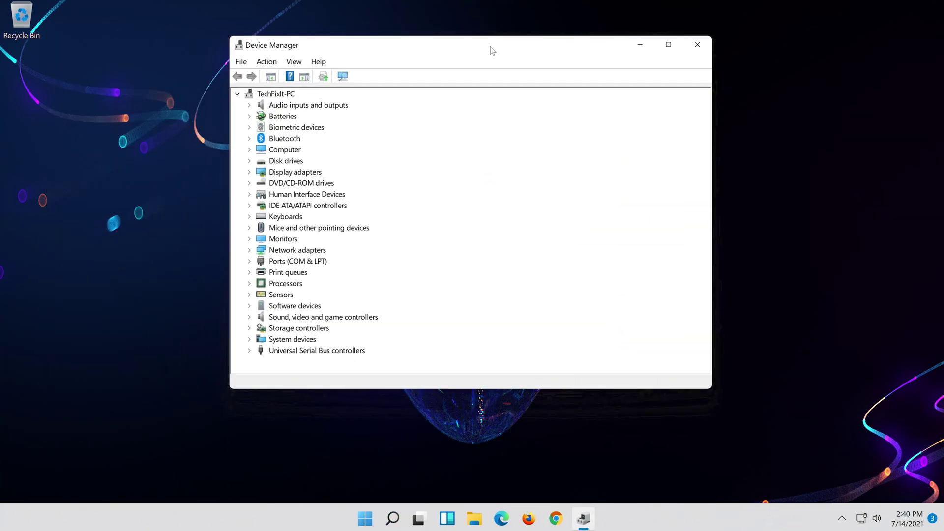
left_click_drag(311, 40, 491, 50)
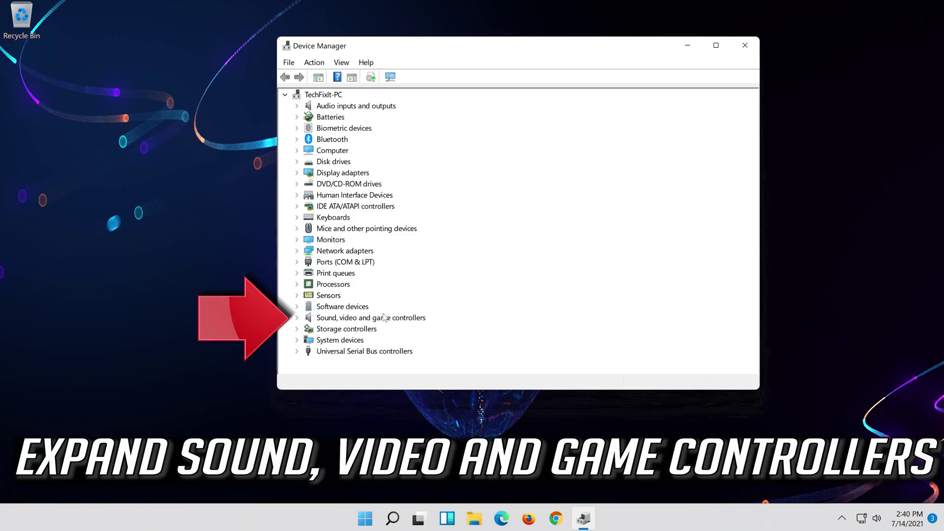
- Open Properties of the reinstalled High Definition Audio Device under Sound, video and game controllers
left_click(298, 317)
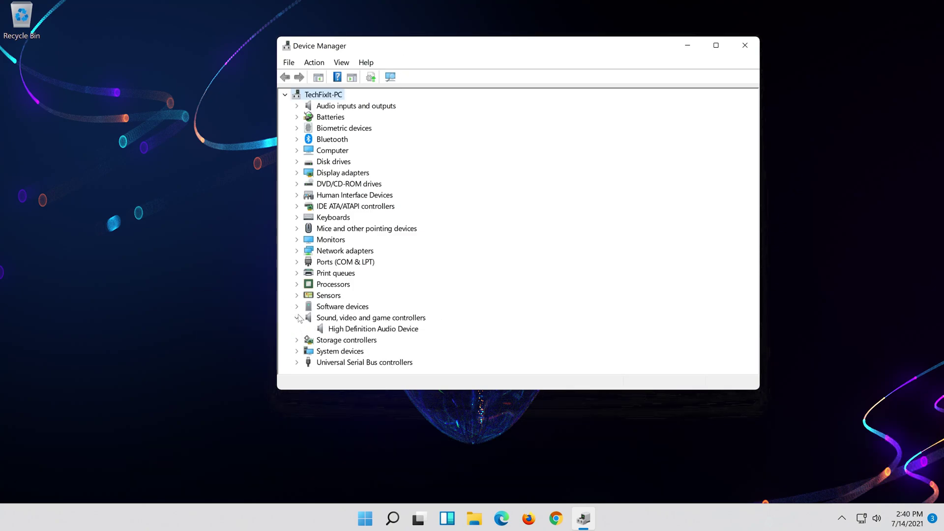
left_click(325, 330)
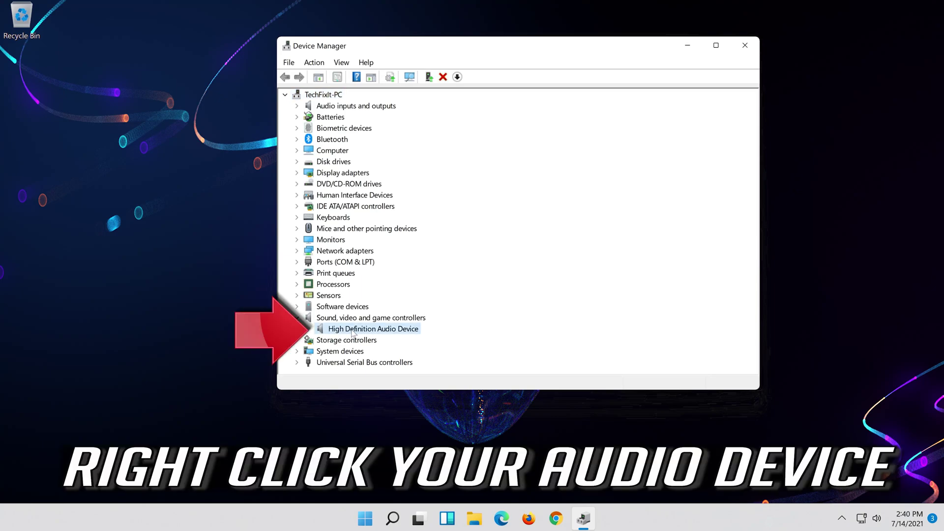
right_click(394, 333)
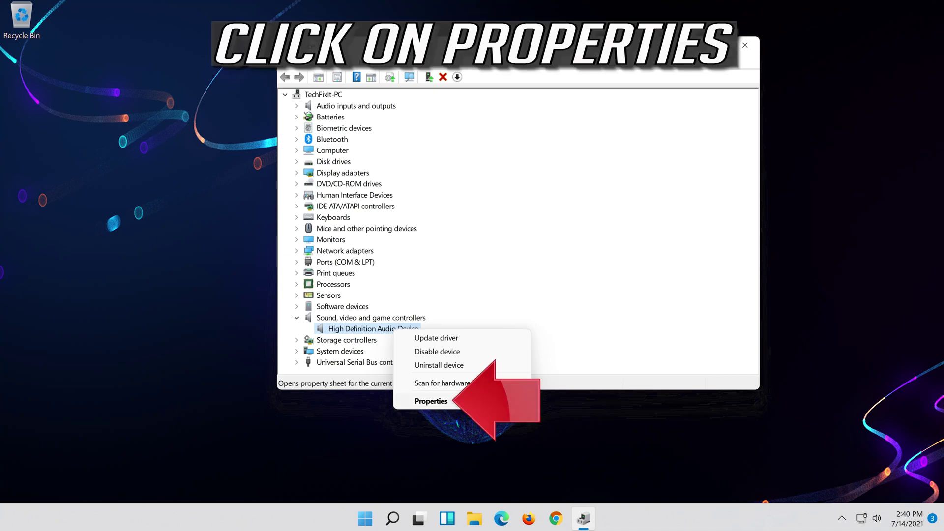
left_click(459, 399)
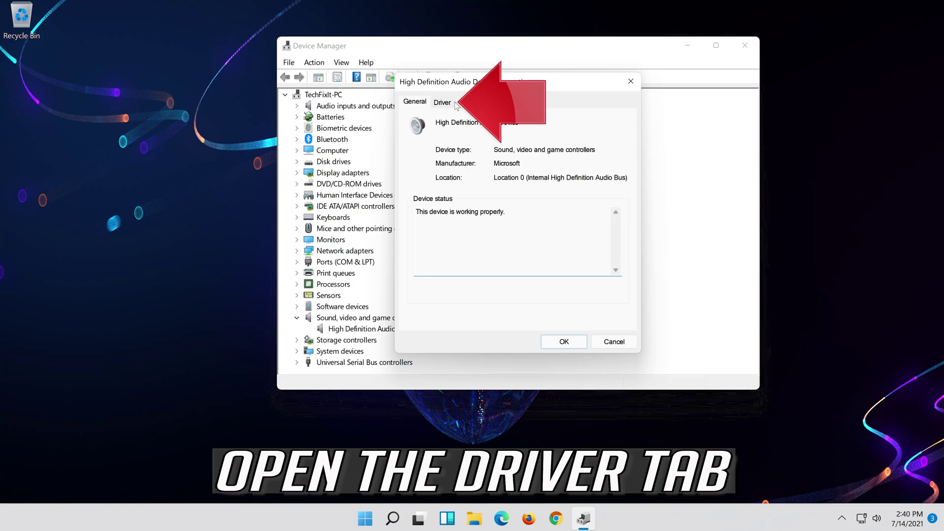
- Update the High Definition Audio Device driver with an automatic driver search
left_click(447, 102)
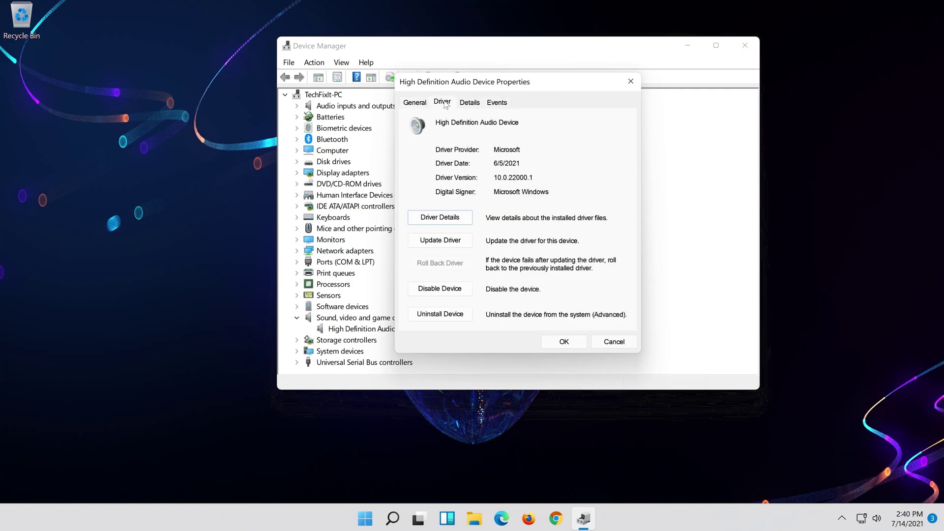
left_click(441, 240)
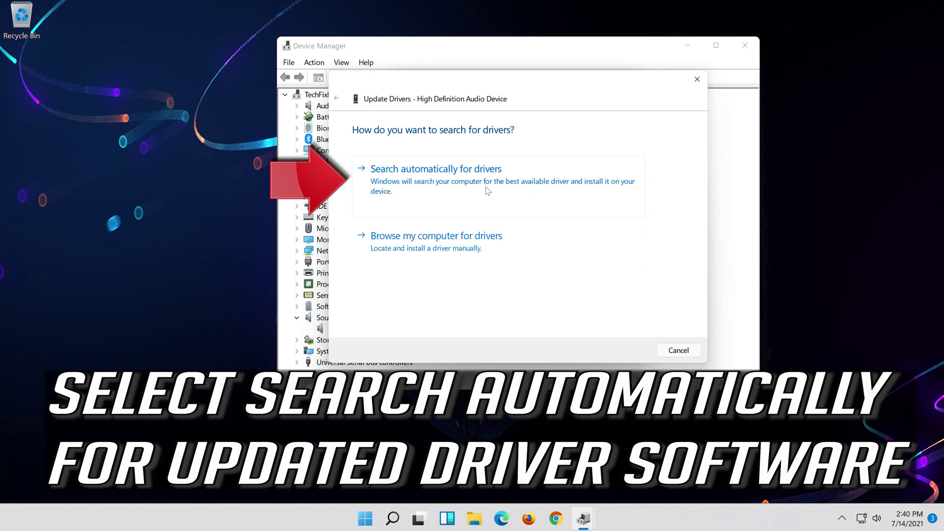
left_click(516, 188)
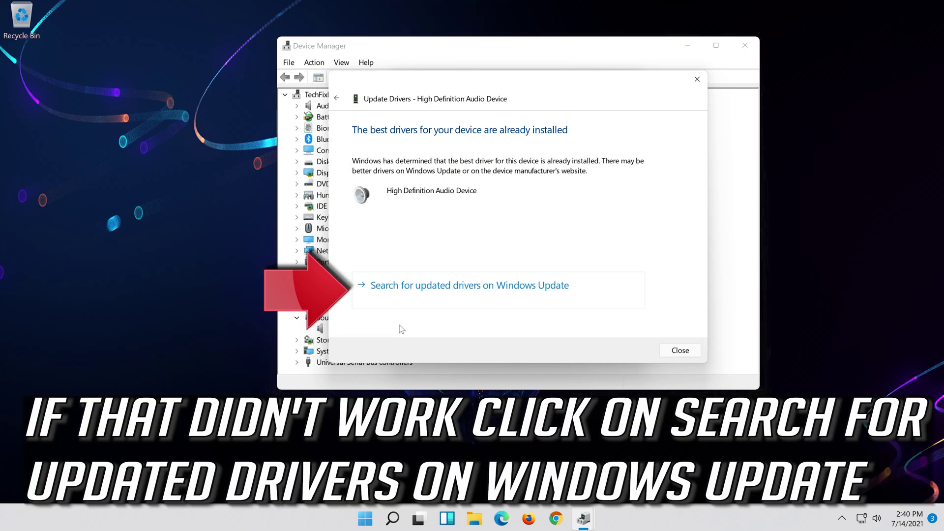
- Search for updated drivers through Windows Update and start Check for updates
left_click(505, 296)
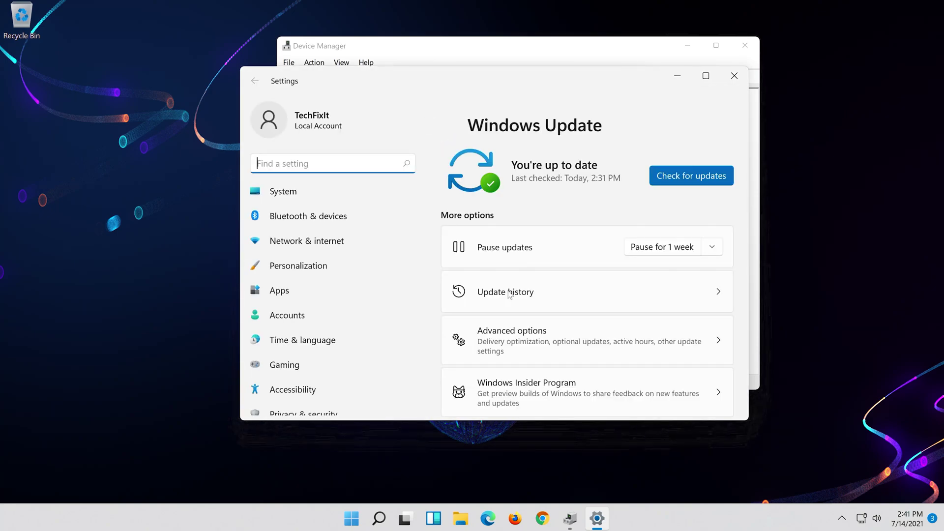
left_click(687, 175)
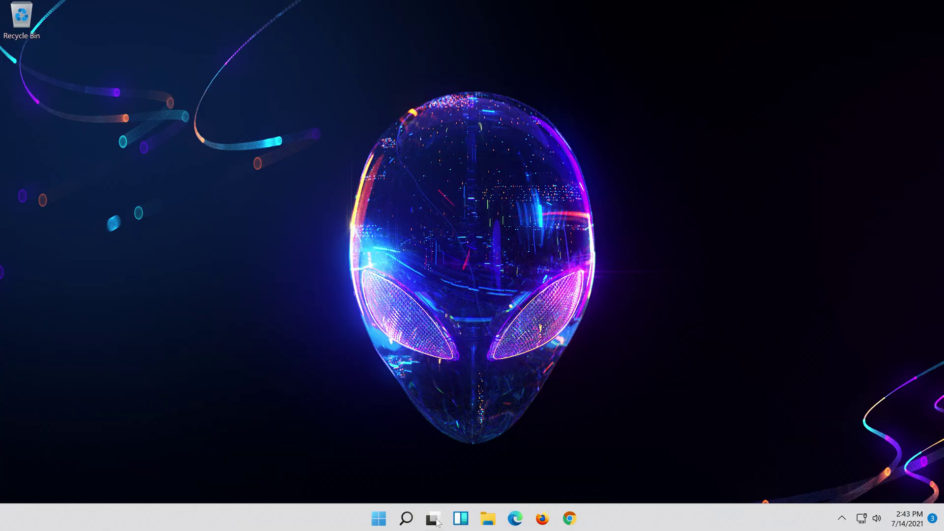
- Open Control Panel by searching 'control panel' and go to Hardware and Sound
left_click(408, 521)
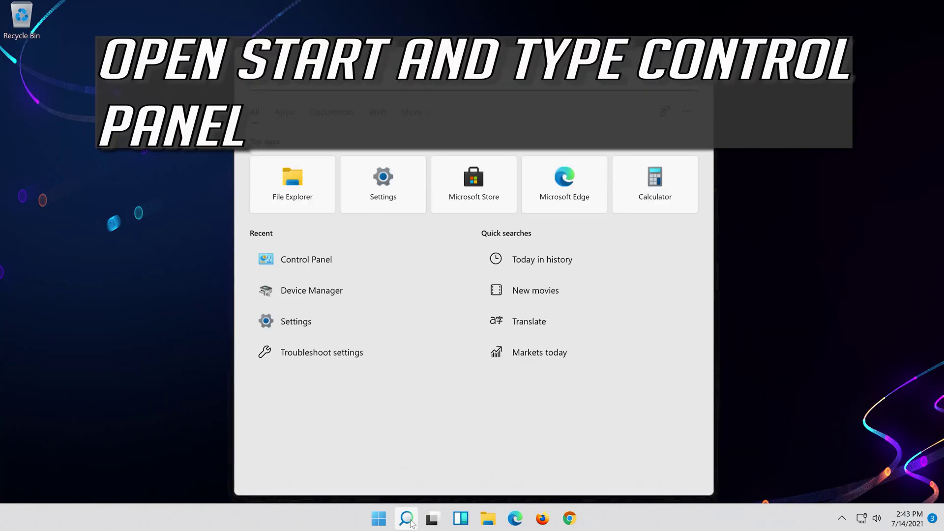
type("control")
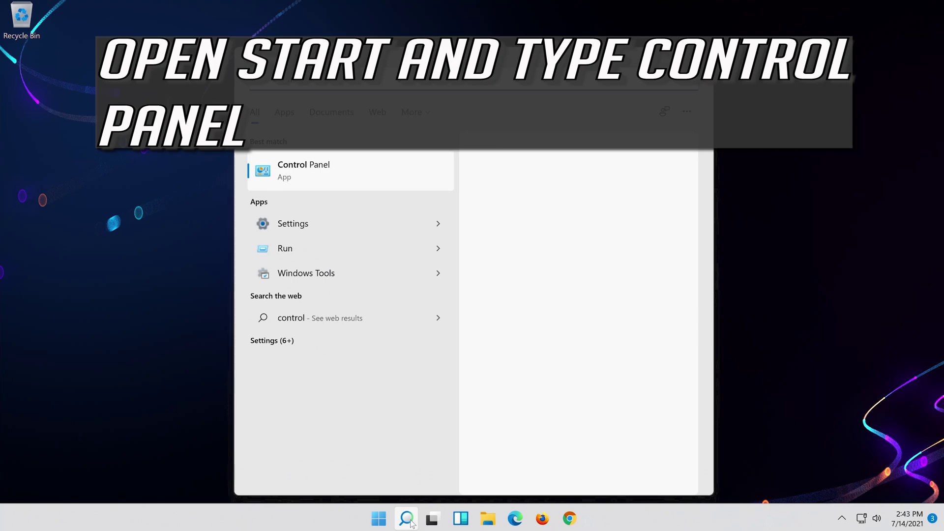
type(" panel")
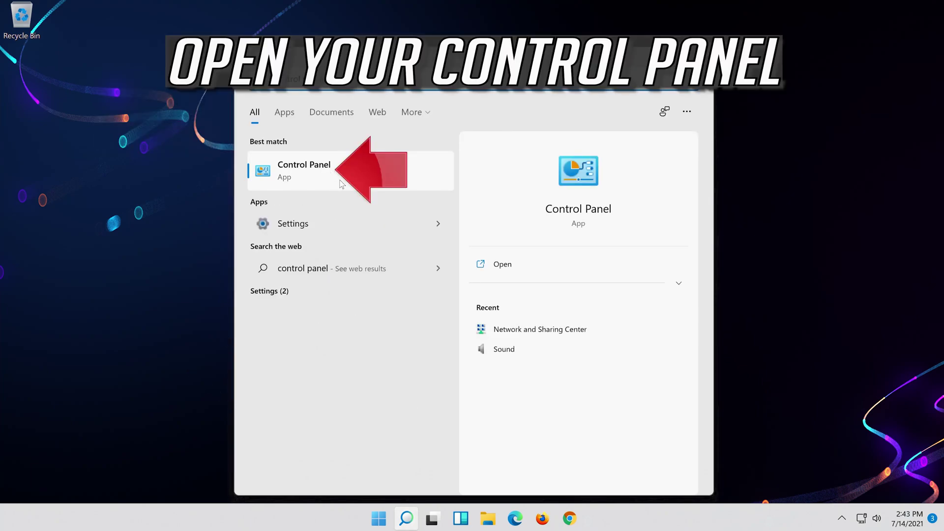
left_click(394, 169)
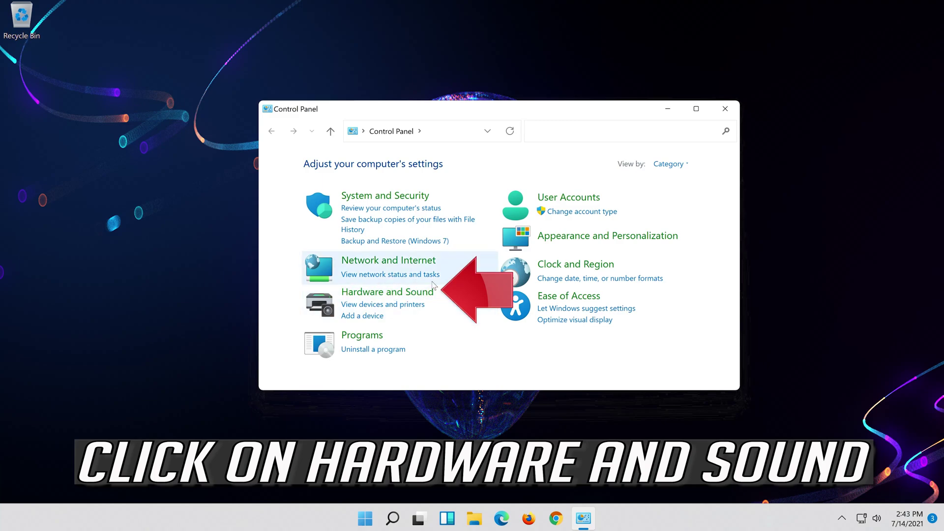
left_click(414, 297)
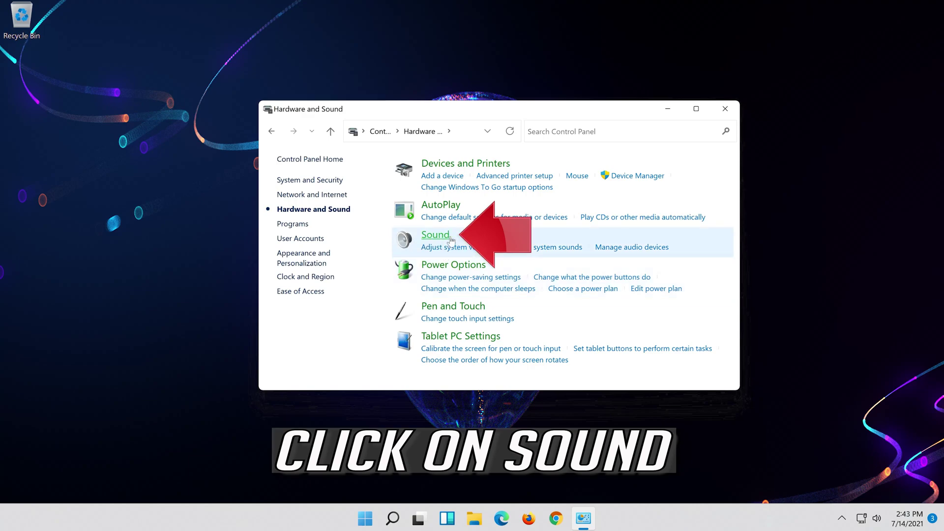
- Open the Speakers playback device's Properties from the Sound dialog
left_click(427, 240)
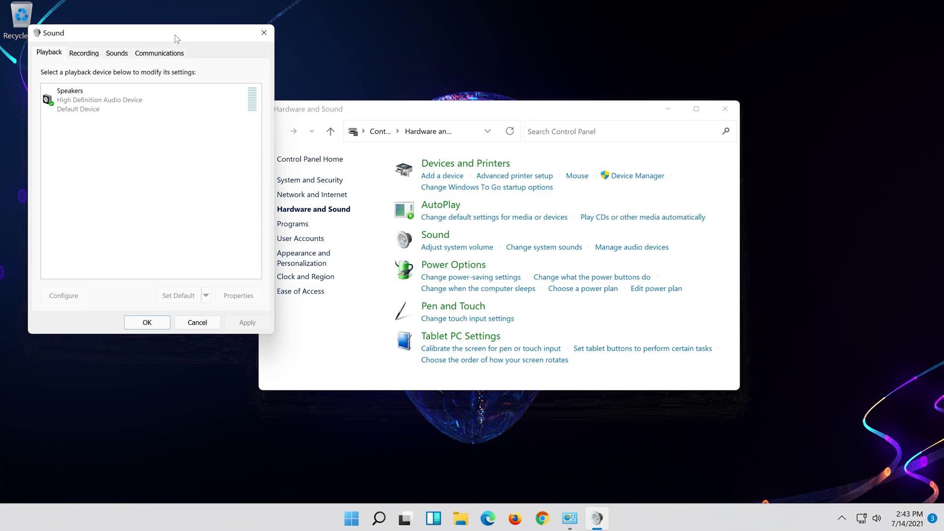
left_click_drag(177, 38, 511, 90)
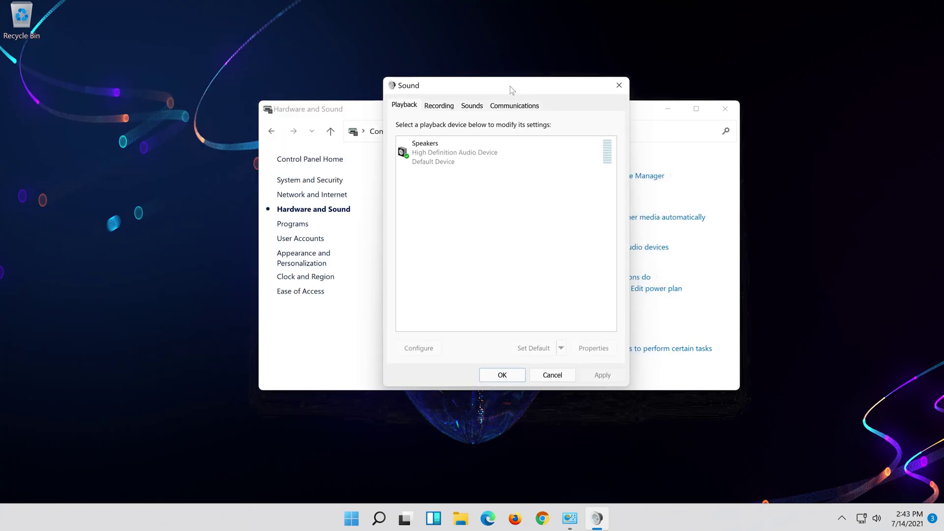
left_click(511, 150)
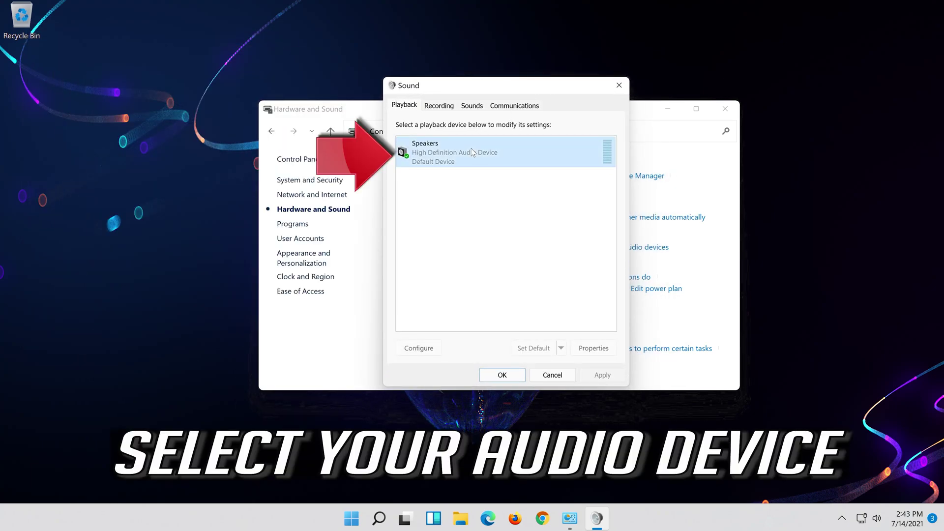
right_click(501, 160)
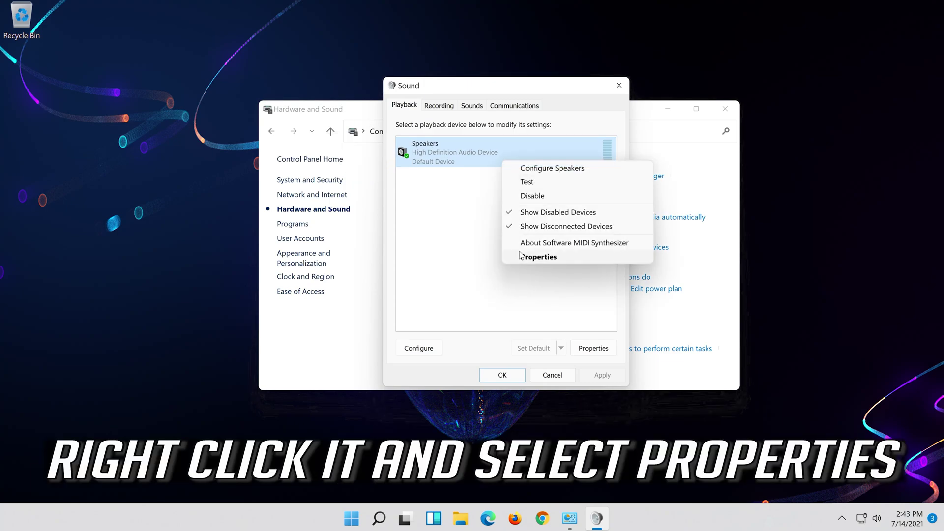
left_click(557, 260)
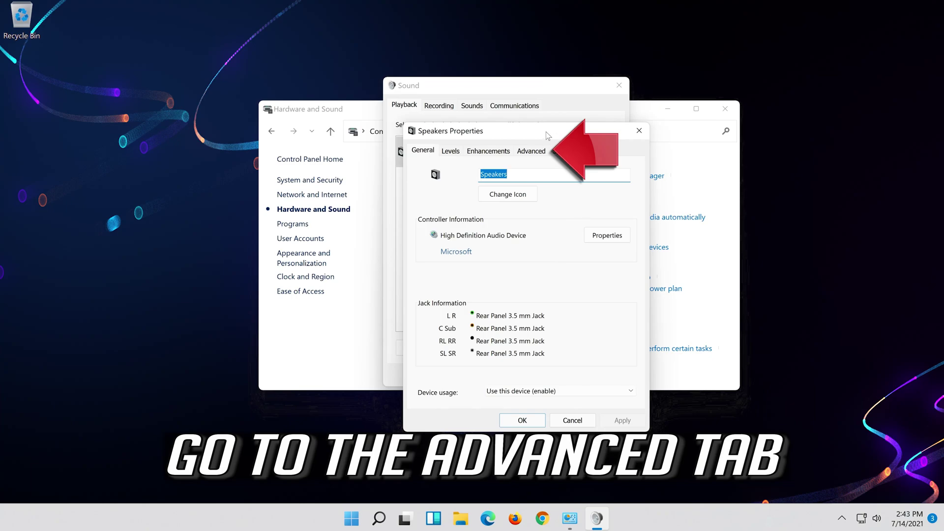
- Set the speakers' default format to 16 bit, 48000 Hz (DVD Quality), apply, and close the dialogs
left_click(533, 152)
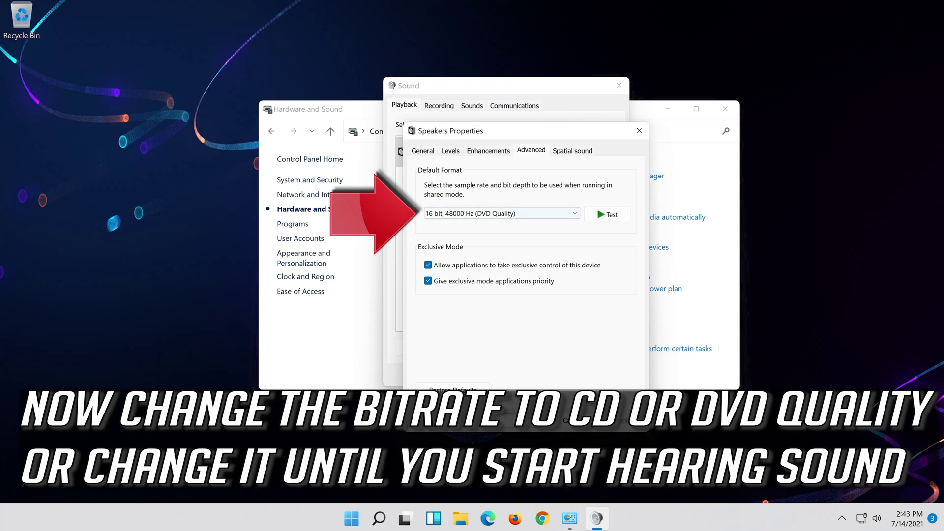
left_click(481, 215)
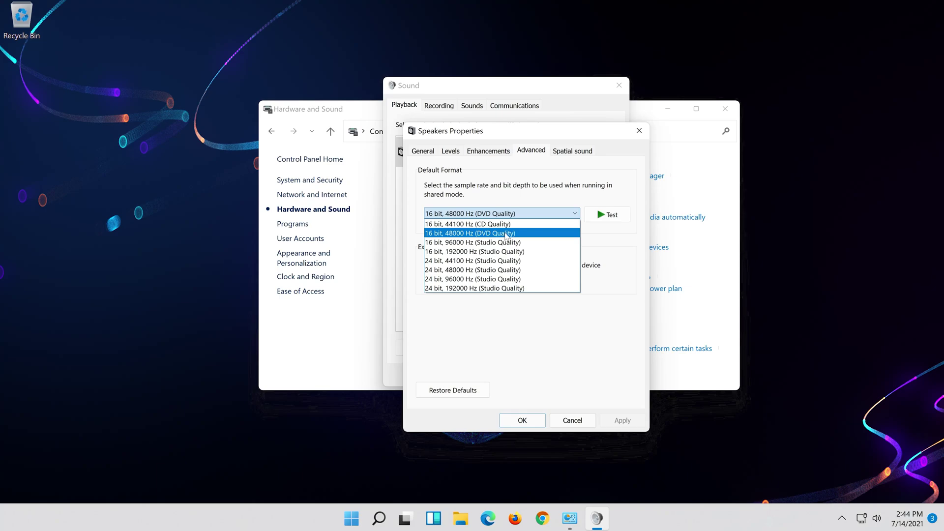
left_click(506, 233)
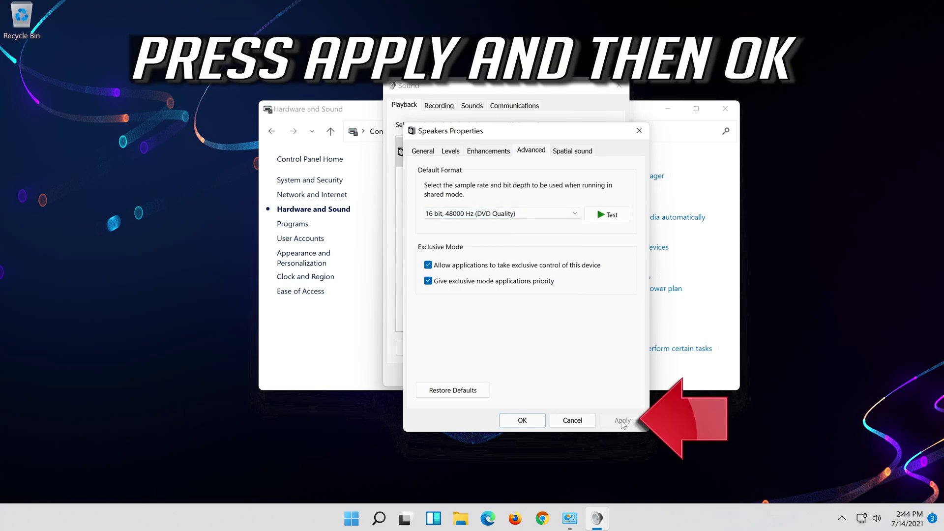
left_click(518, 426)
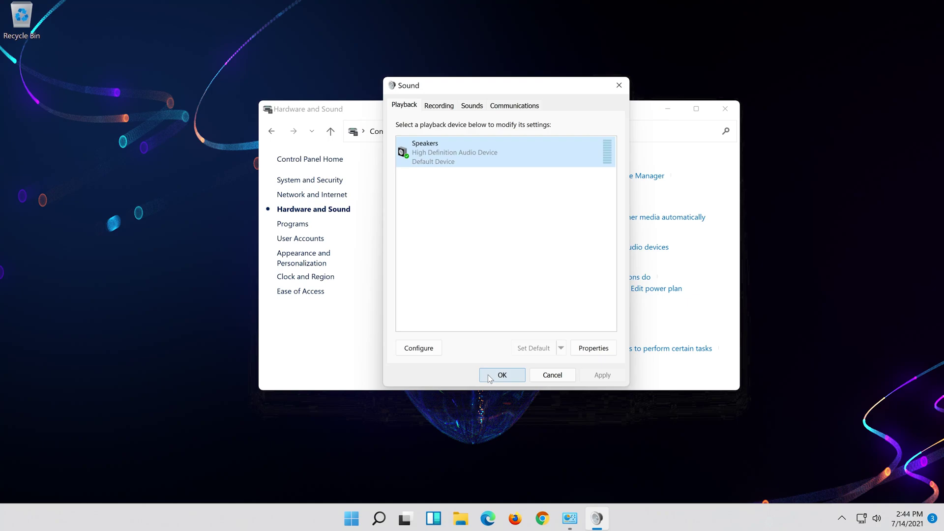
left_click(489, 376)
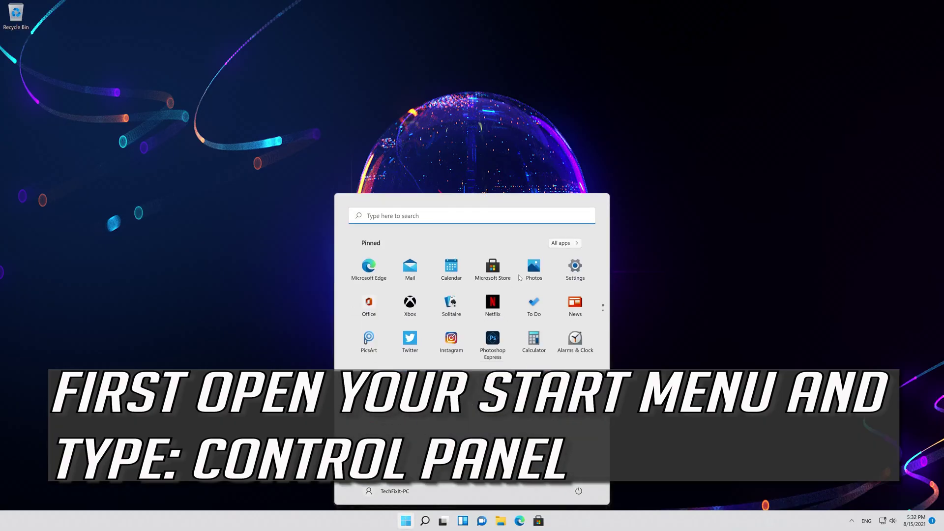
- Launch System Restore via Control Panel > System and Security > Security and Maintenance > Recovery
type("control ")
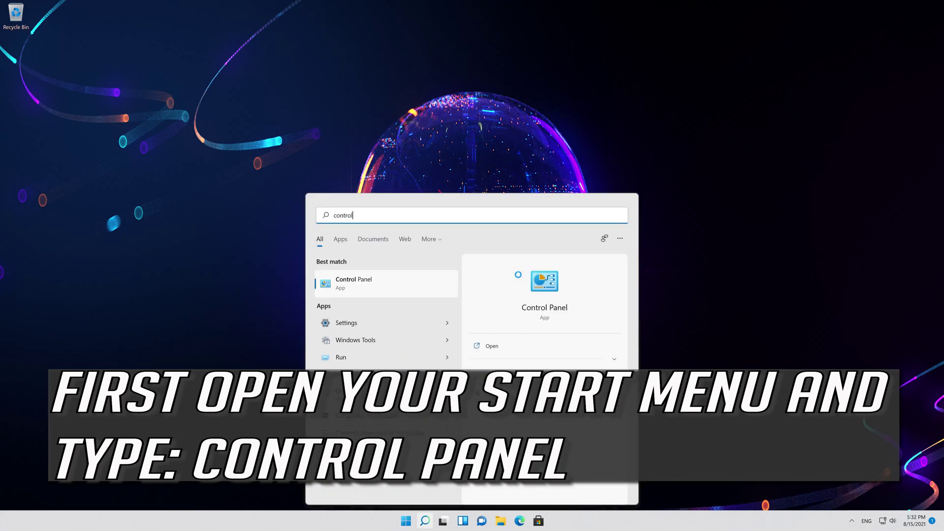
type("panel")
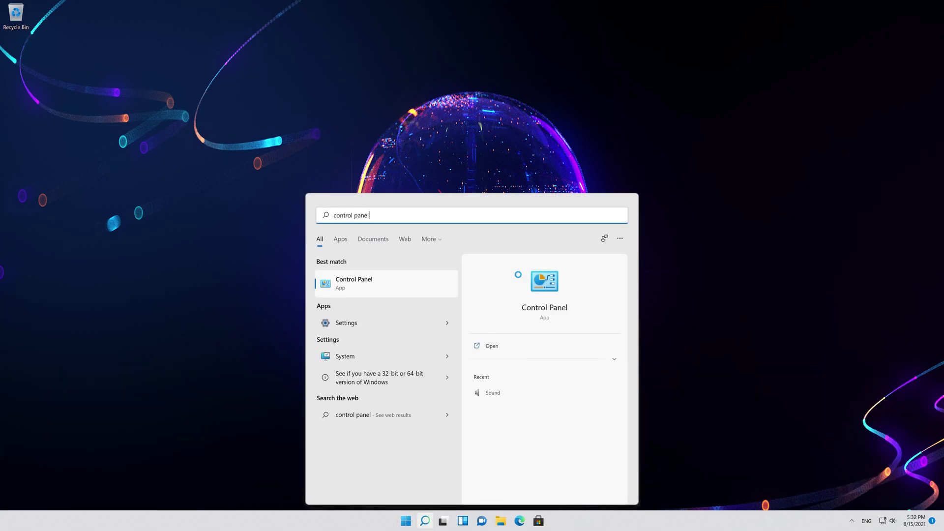
left_click(392, 290)
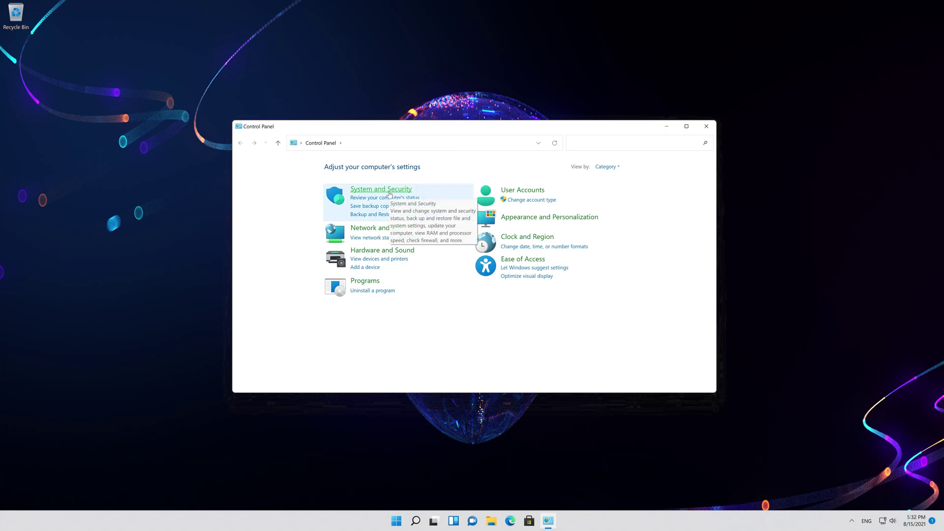
left_click(392, 191)
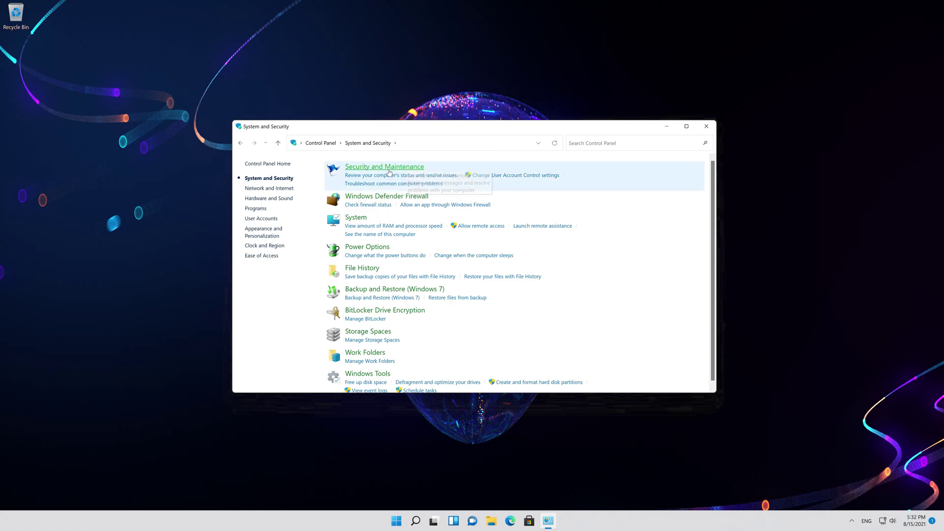
left_click(390, 171)
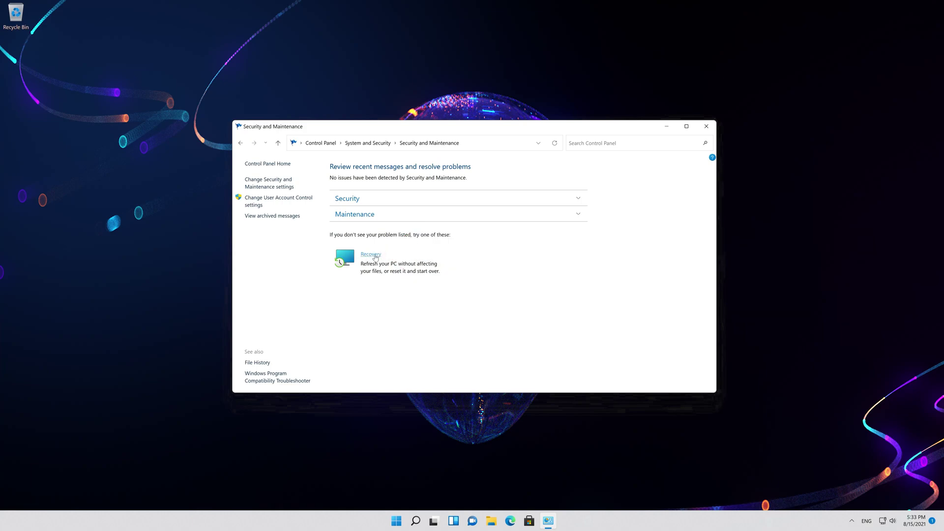
left_click(372, 255)
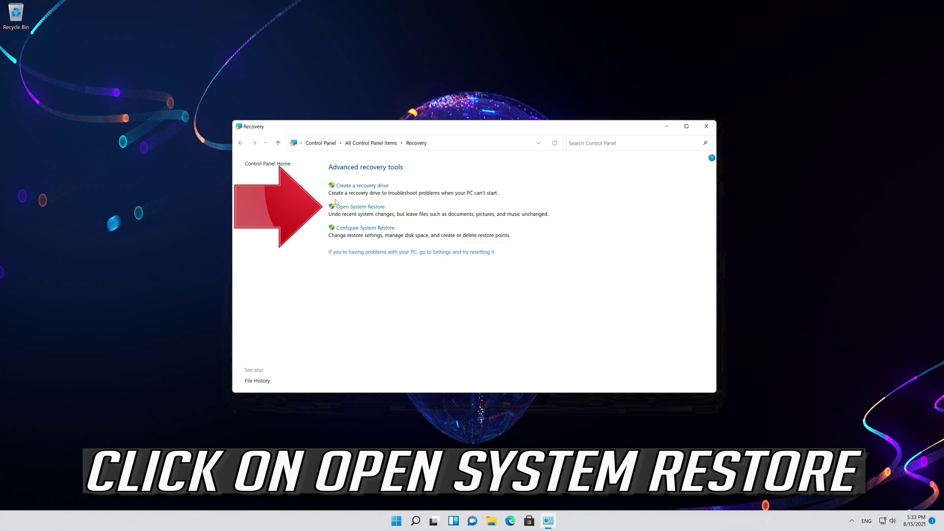
left_click(371, 208)
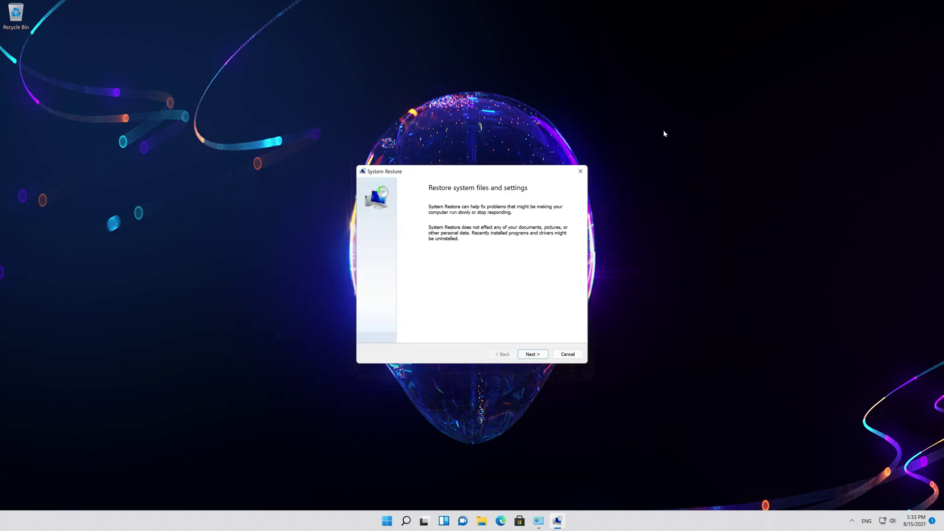
- Restore the PC to the New restore point (8/15/2021 5:28:20 PM), accepting the warning
left_click(533, 357)
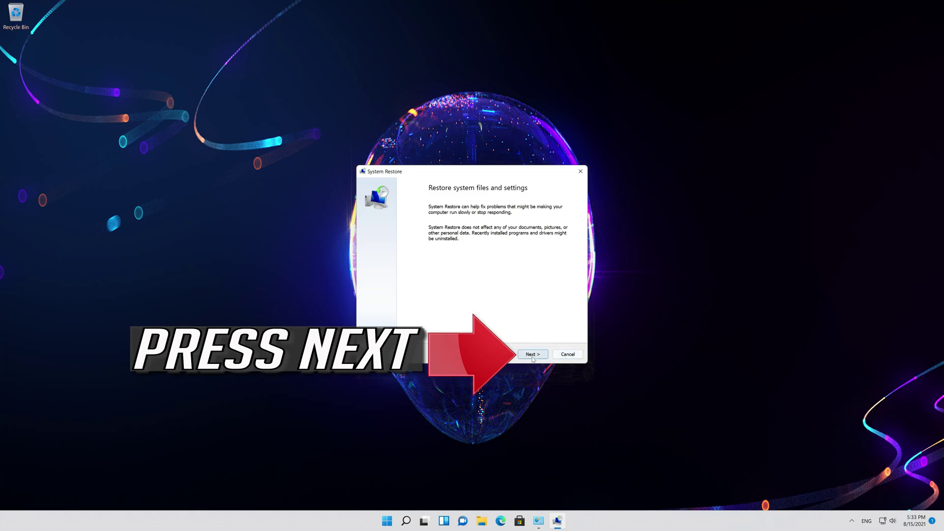
left_click(471, 241)
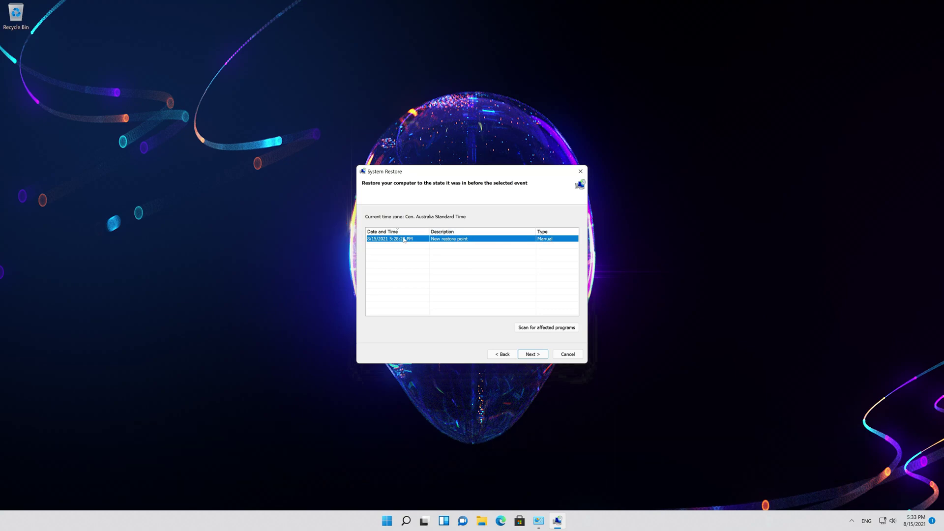
left_click(545, 355)
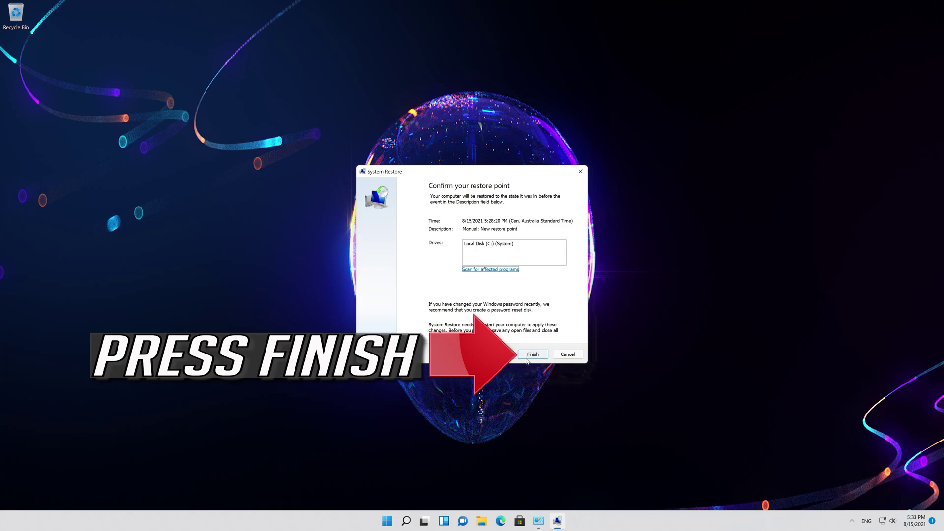
left_click(534, 356)
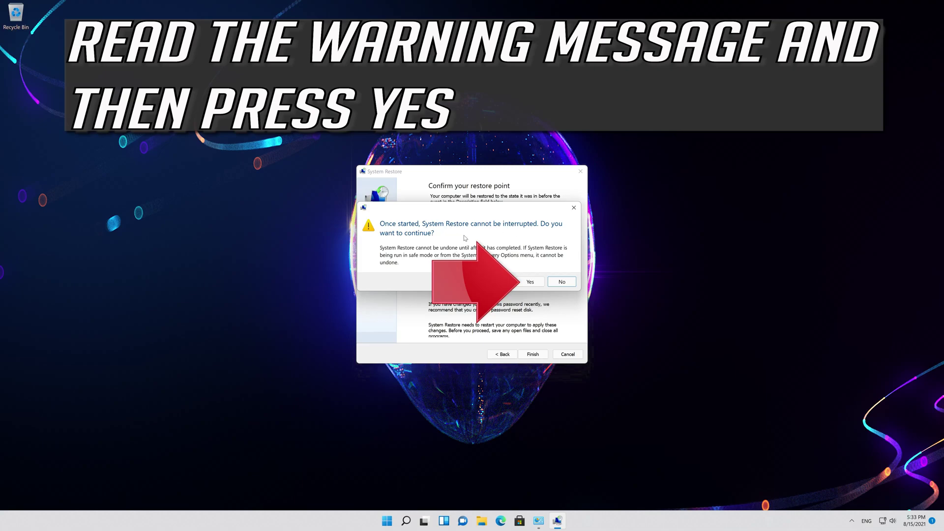
left_click(529, 285)
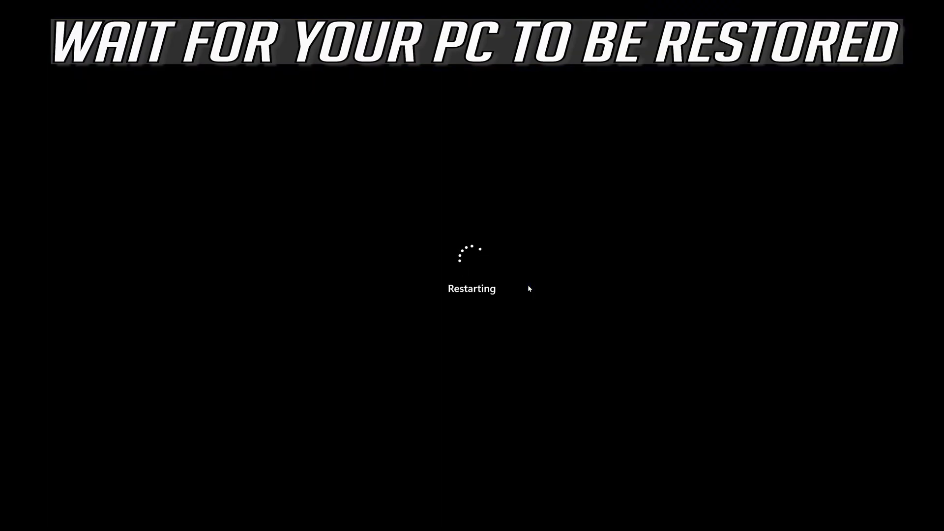